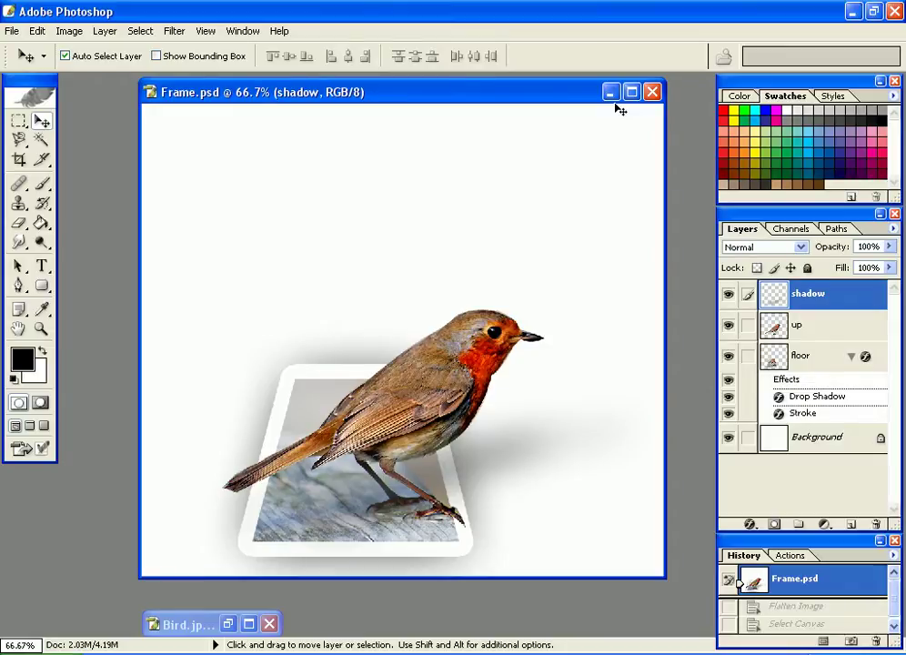
- Minimize the Frame.psd document and restore Bird.jpg, placing its window higher in the workspace
click(611, 93)
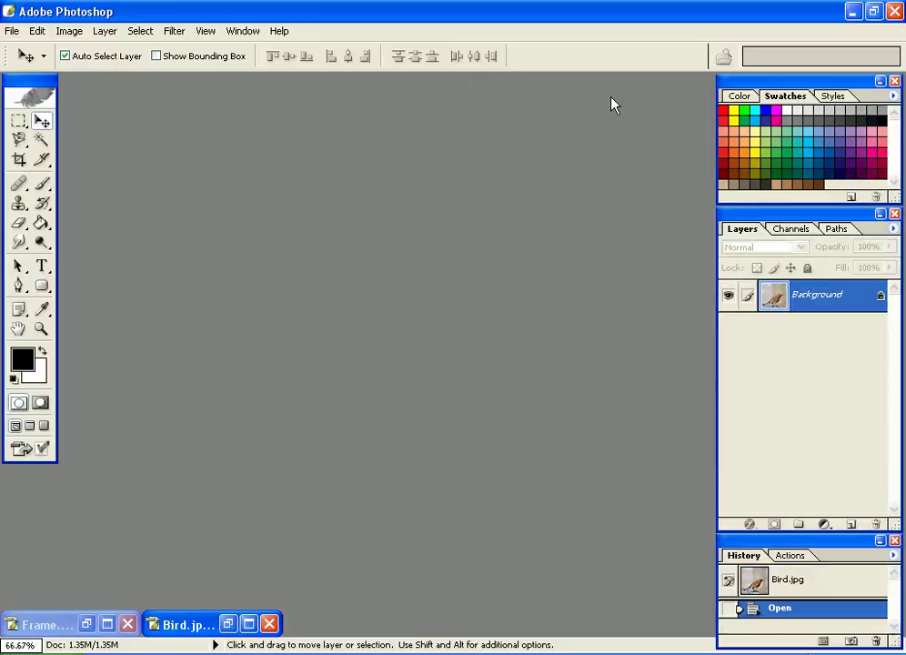
click(227, 624)
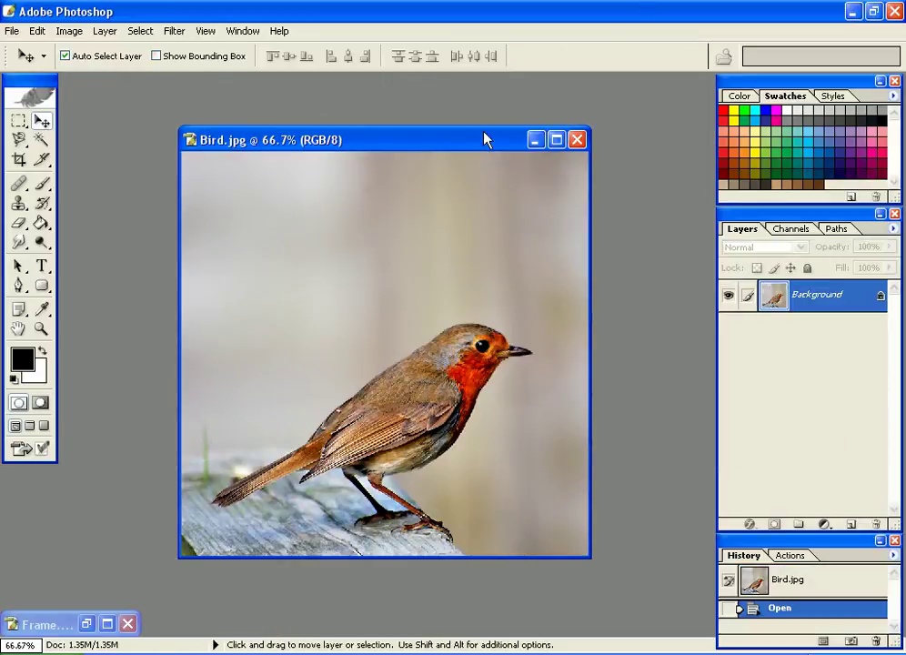
drag(462, 142, 466, 105)
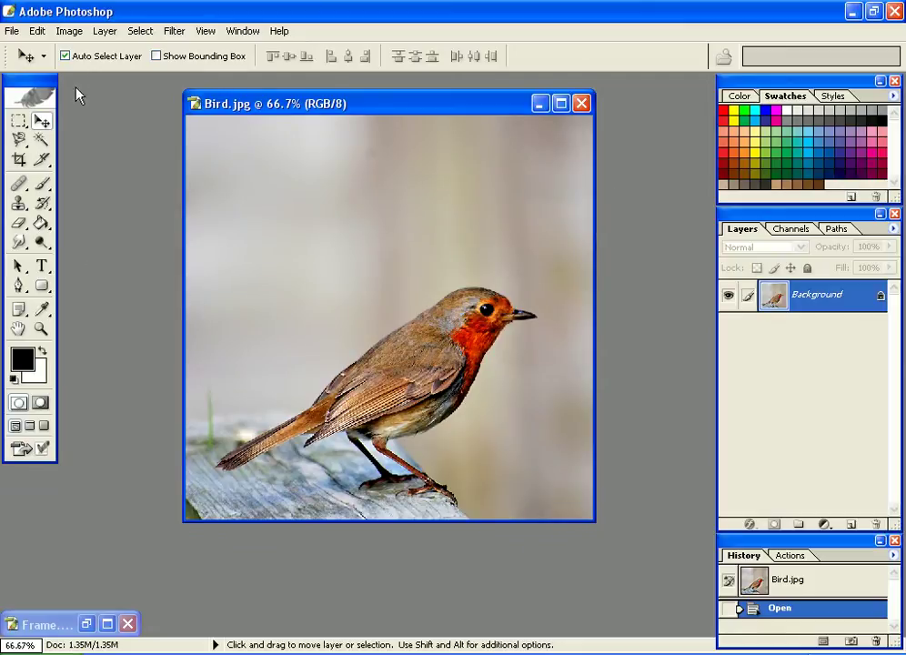
- Select the entire canvas of Bird.jpg and copy it
click(143, 32)
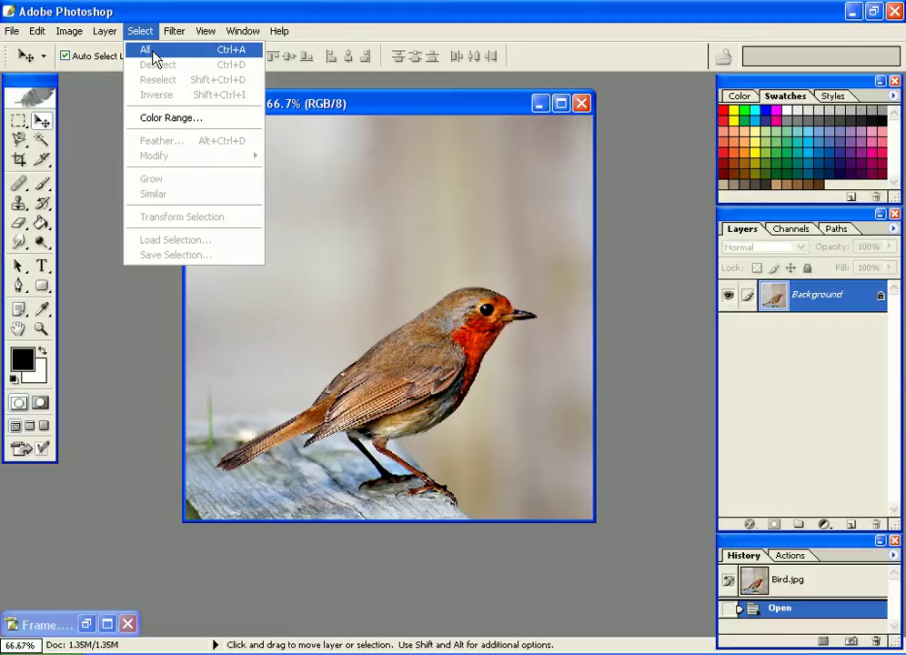
click(152, 51)
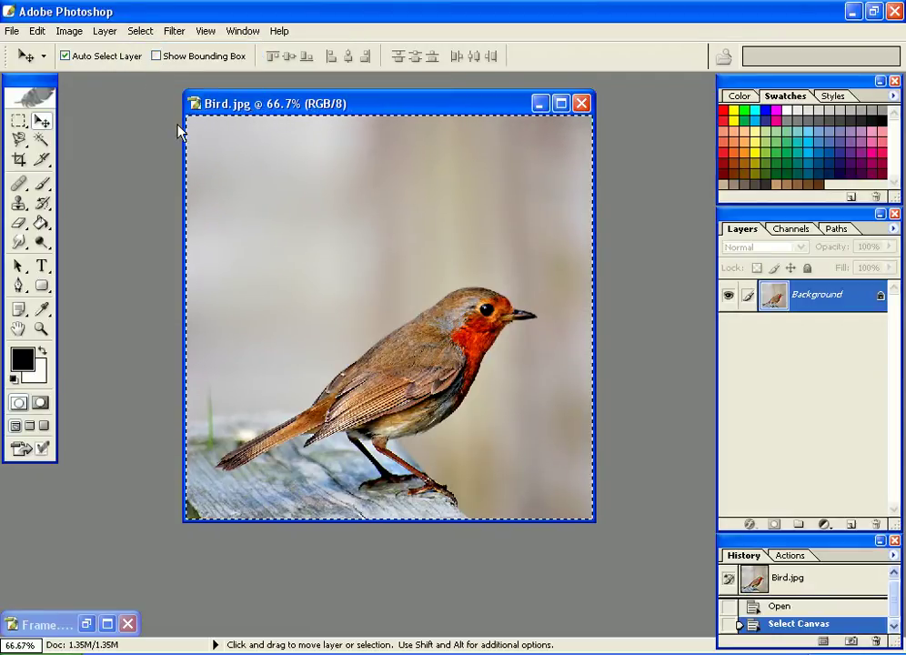
click(37, 30)
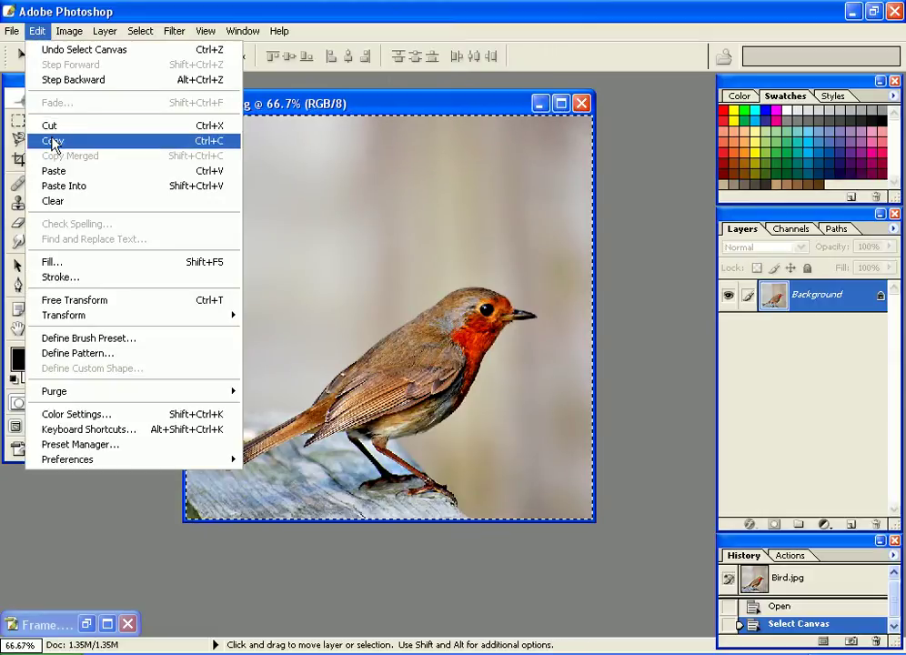
click(50, 140)
- Create a new document 800 pixels wide and 800 pixels high with a white background
click(11, 31)
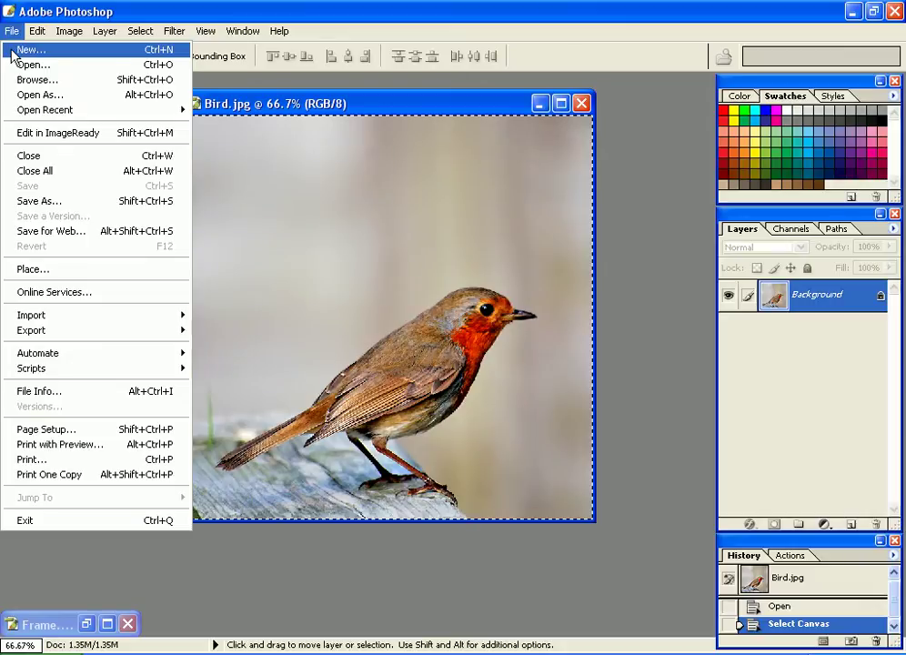
click(12, 53)
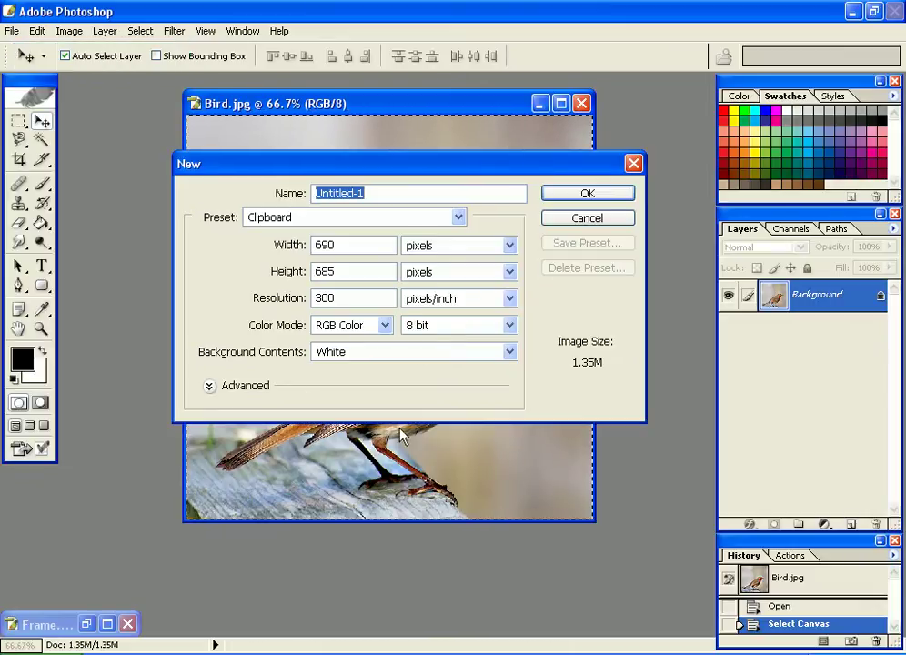
click(292, 247)
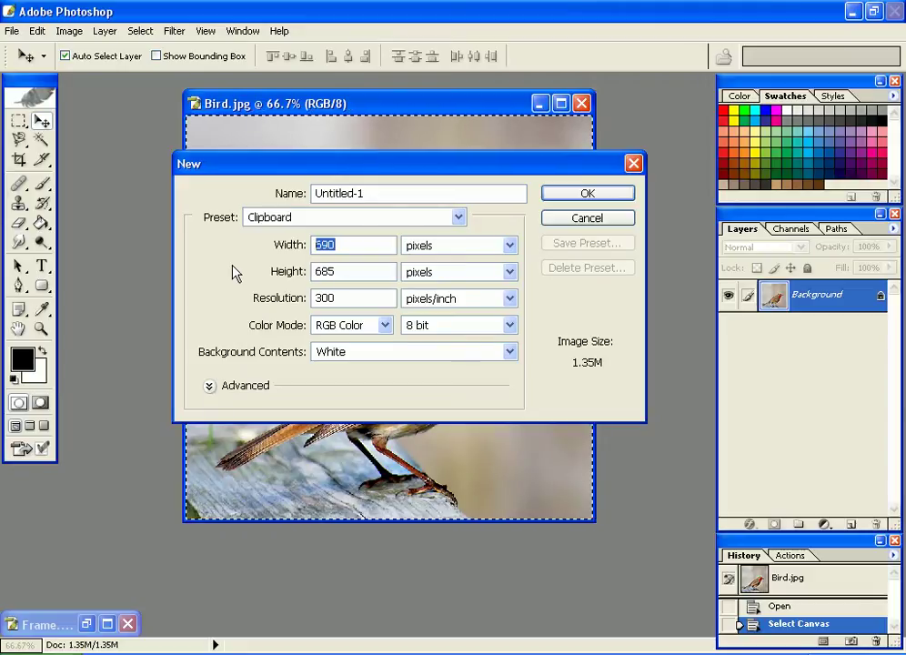
text(800)
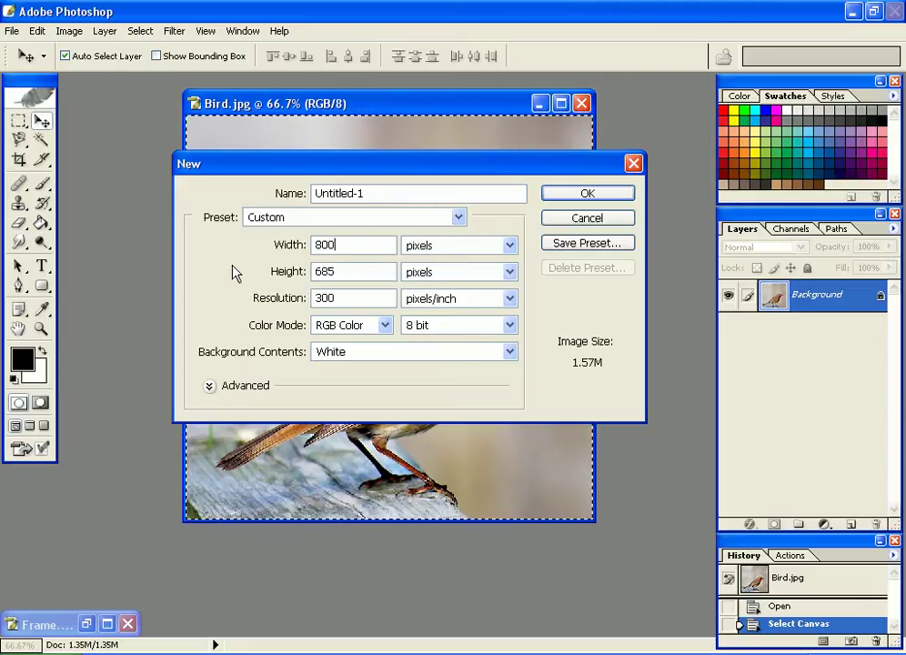
click(293, 271)
text(800)
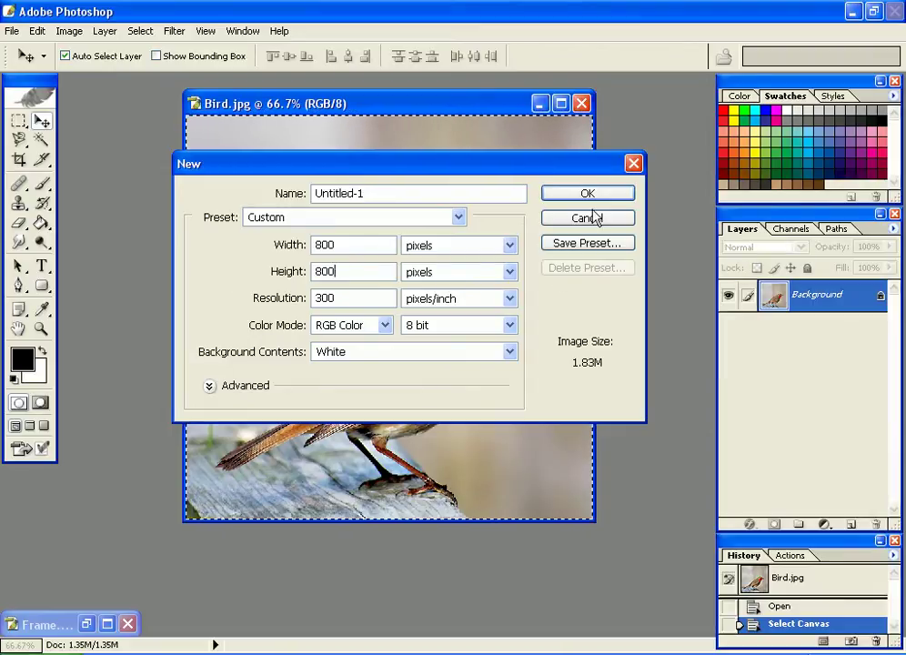
click(555, 188)
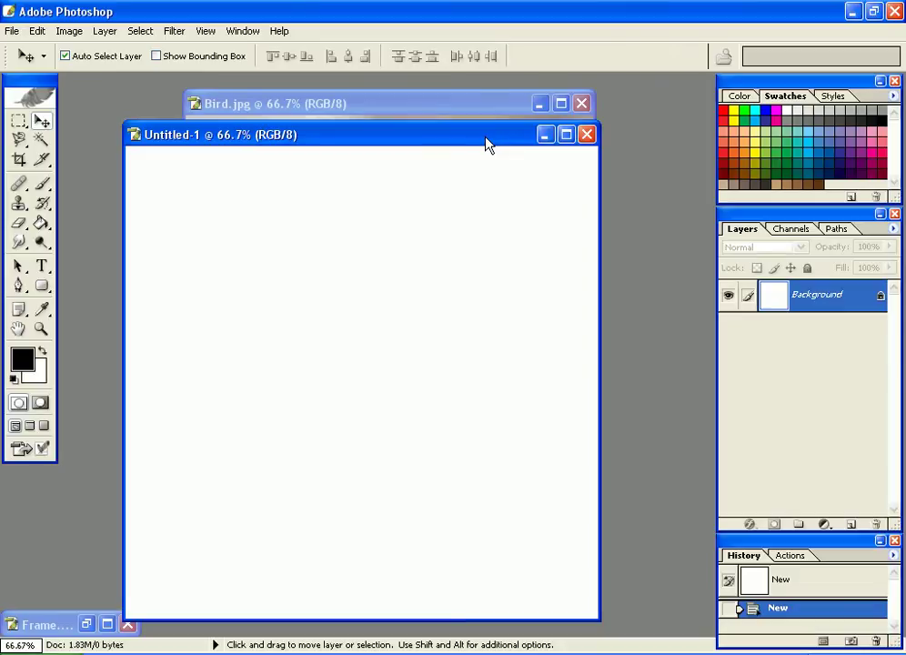
- Paste the copied bird photo into the new document and name its layer "floor"
drag(487, 144, 492, 106)
click(36, 31)
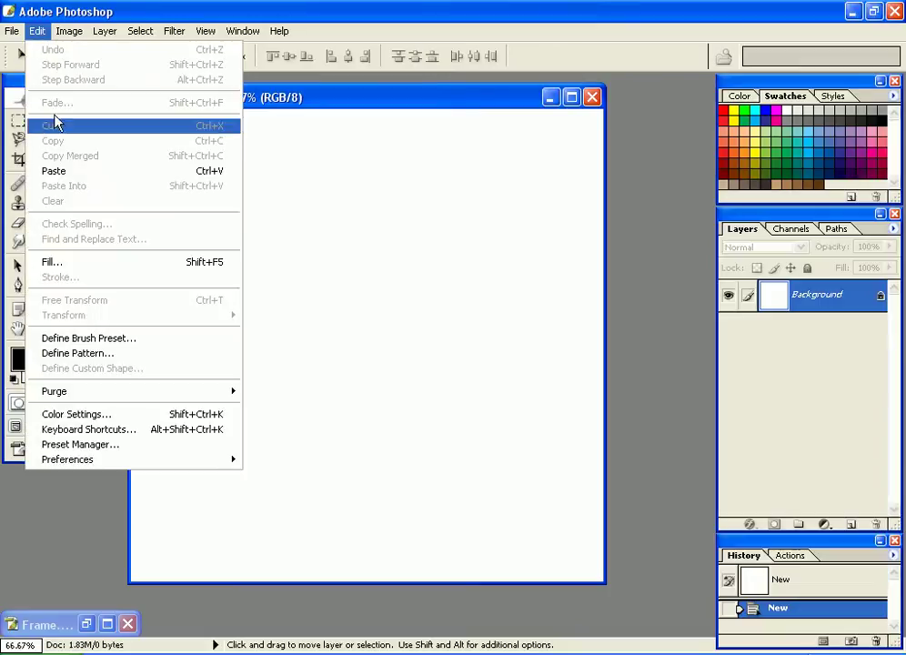
click(73, 172)
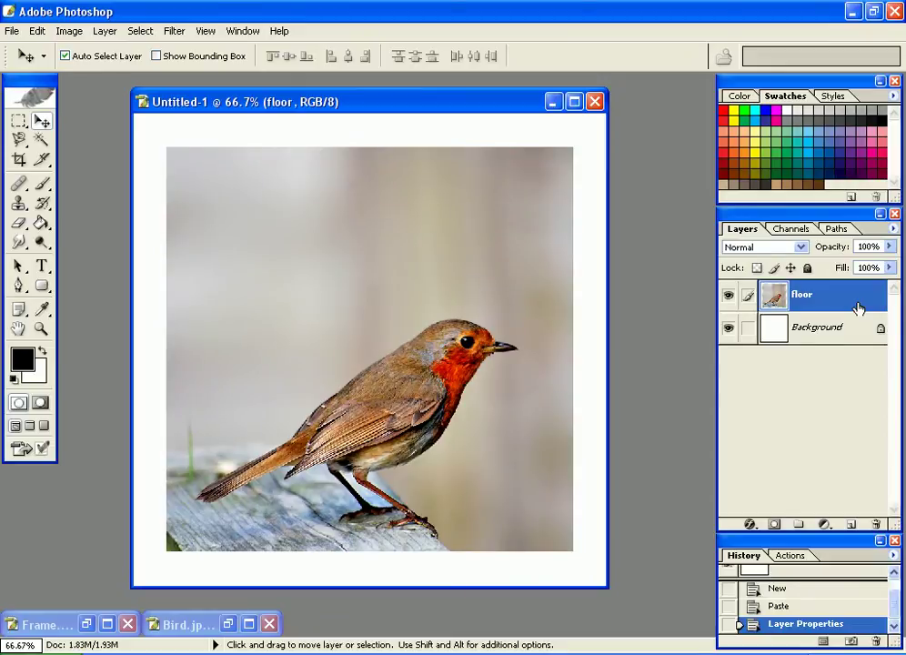
- Duplicate the floor layer and rename the copy "up"
drag(829, 304, 849, 522)
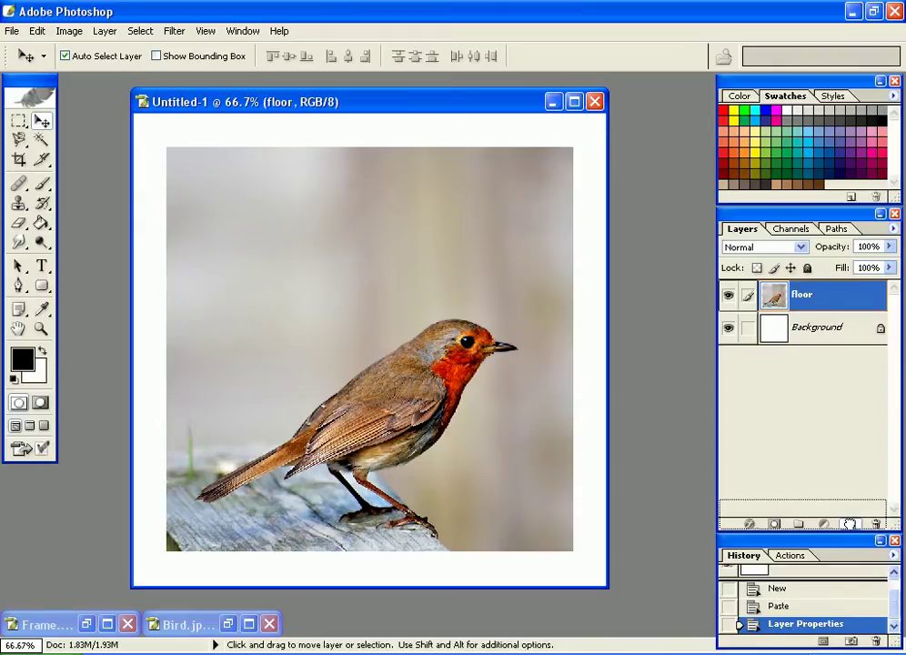
drag(849, 521, 851, 524)
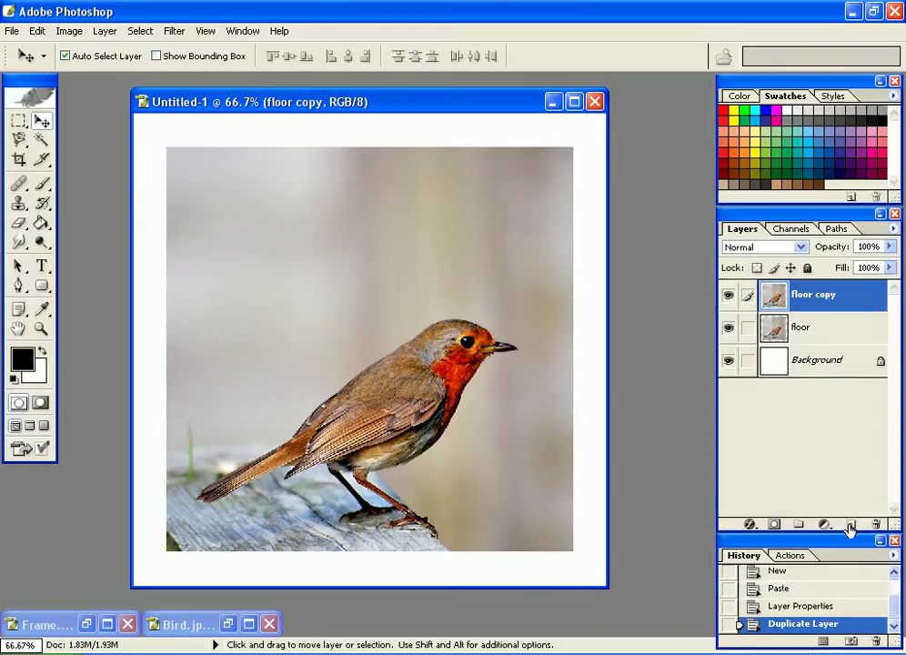
double_click(818, 300)
text(up)
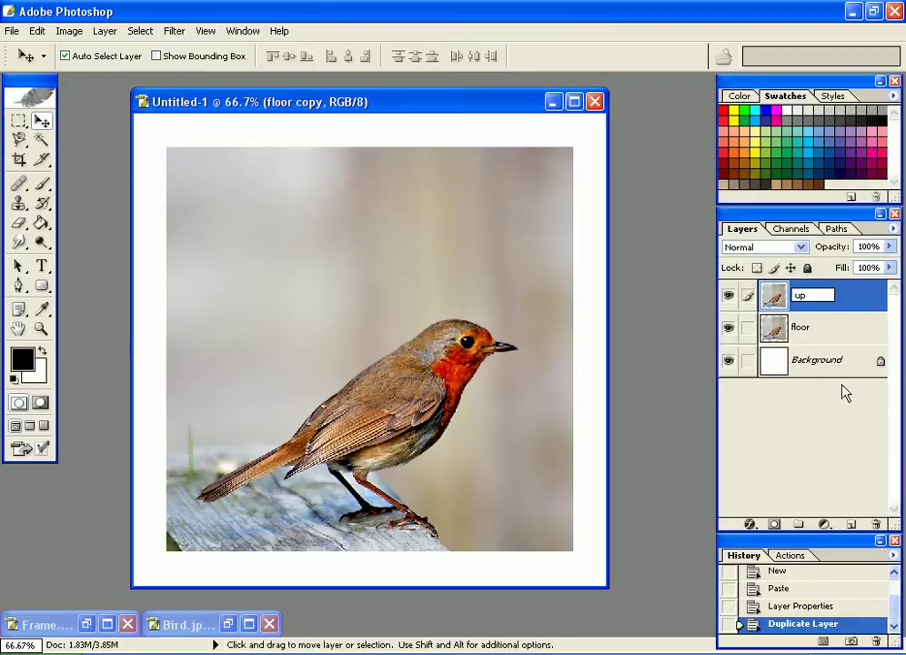
key(Return)
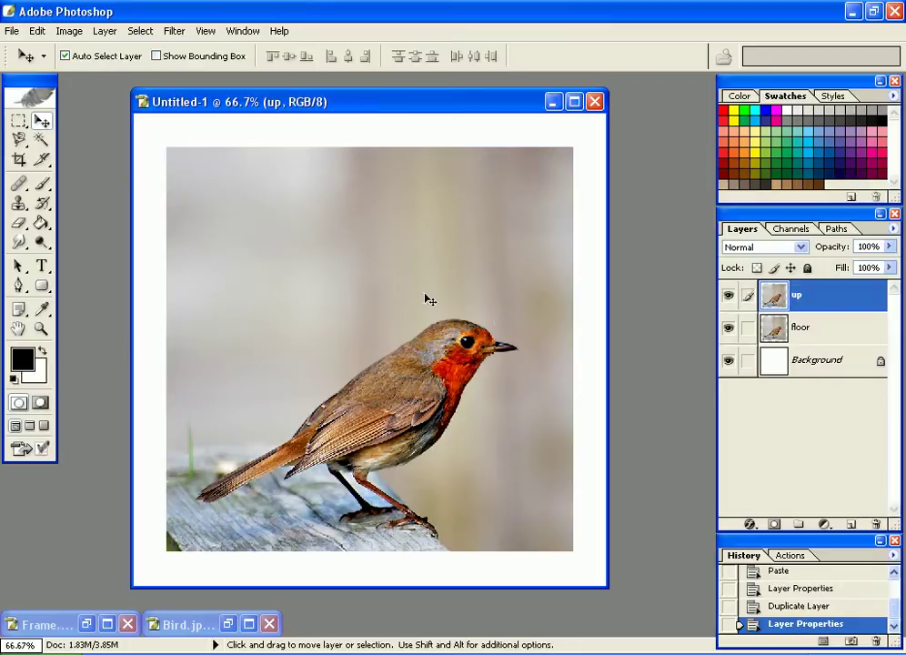
- Trace a closed Pen tool path around the bird's outline, starting and ending at the tip of its beak
click(20, 287)
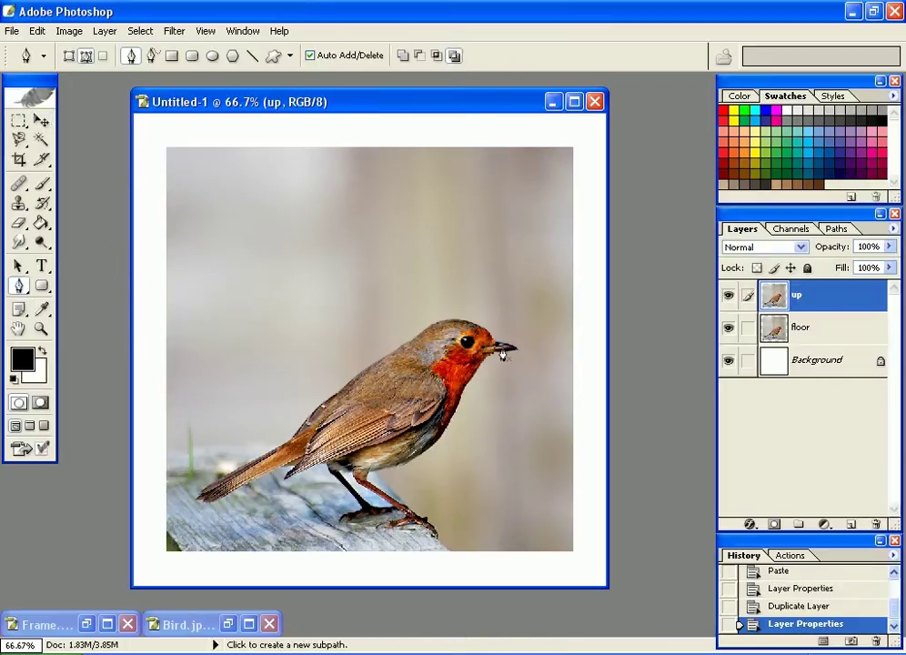
click(516, 349)
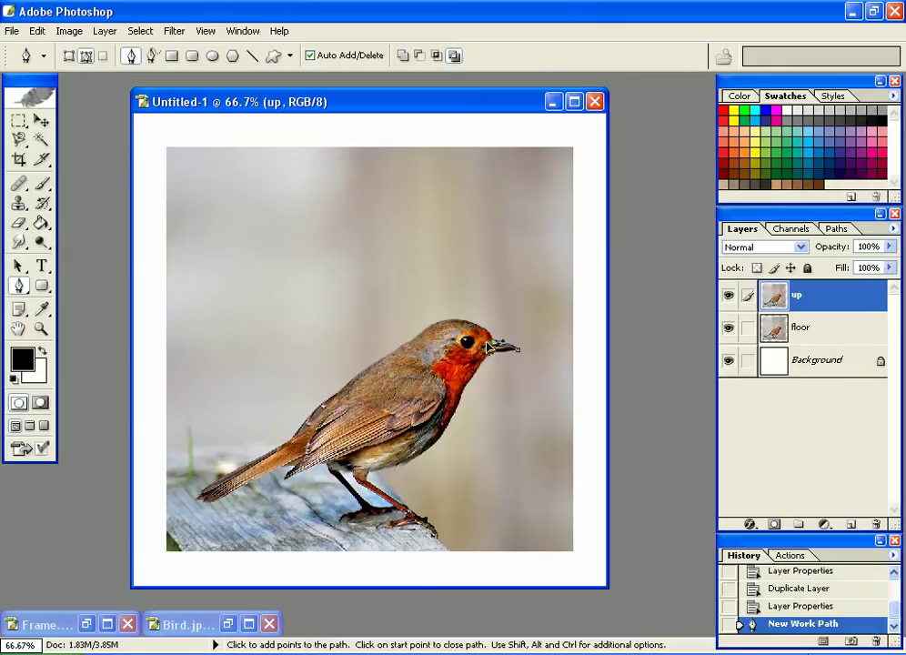
click(483, 348)
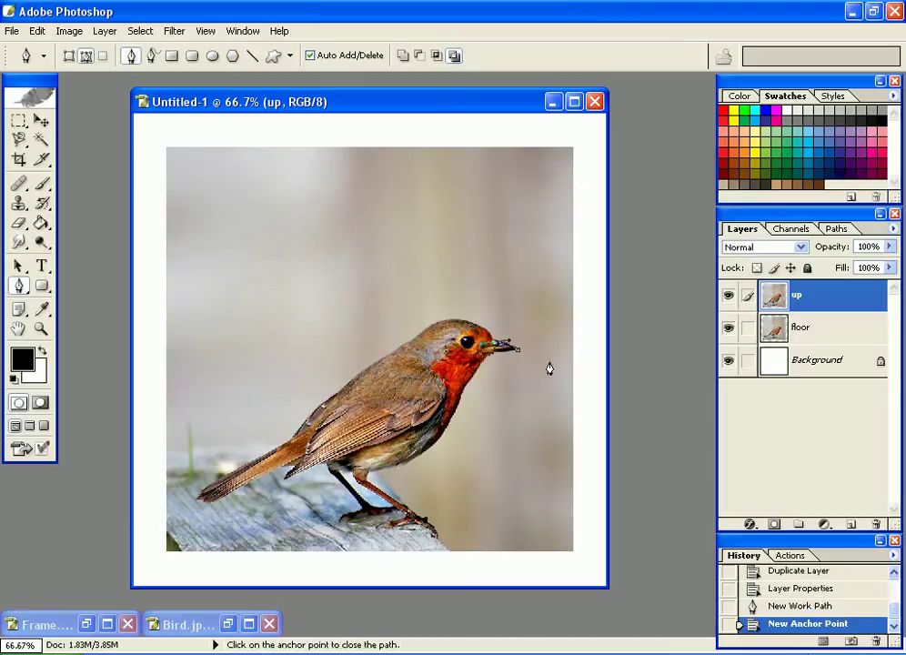
click(474, 340)
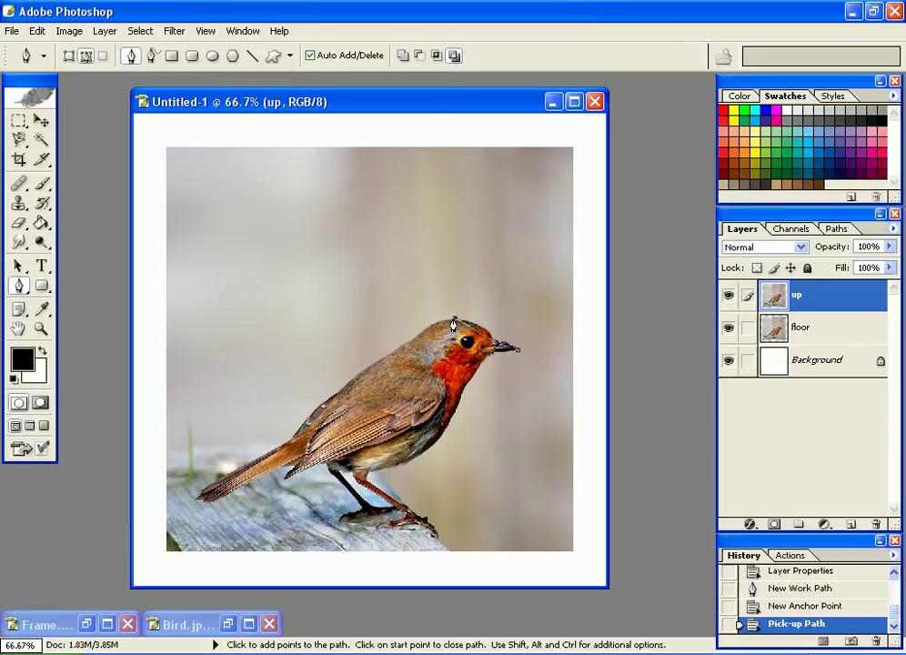
drag(455, 320, 416, 313)
click(456, 323)
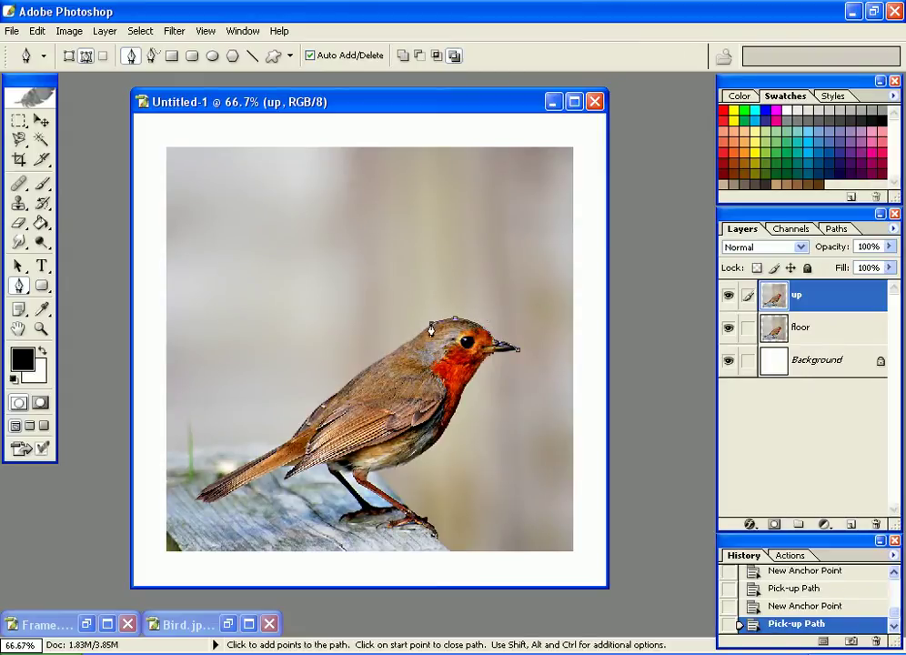
click(500, 350)
click(506, 360)
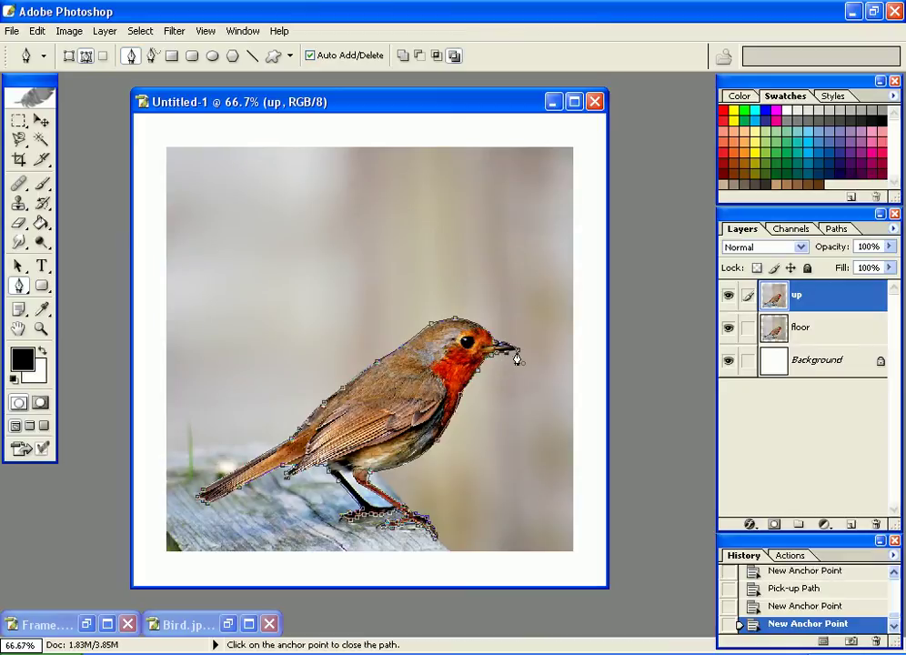
click(518, 358)
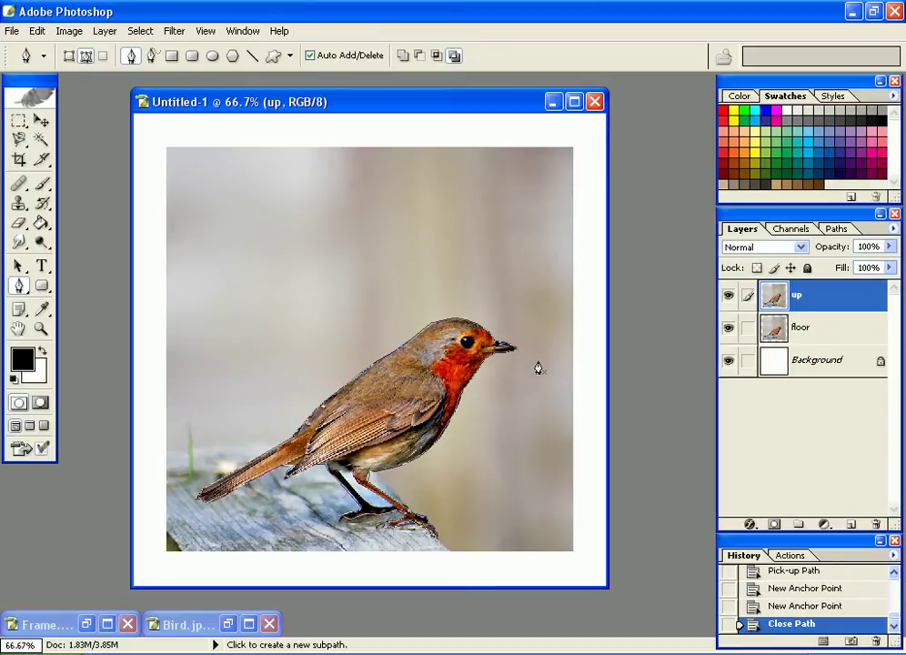
- Load the bird's work path as a selection and invert it to select everything around the bird
click(841, 230)
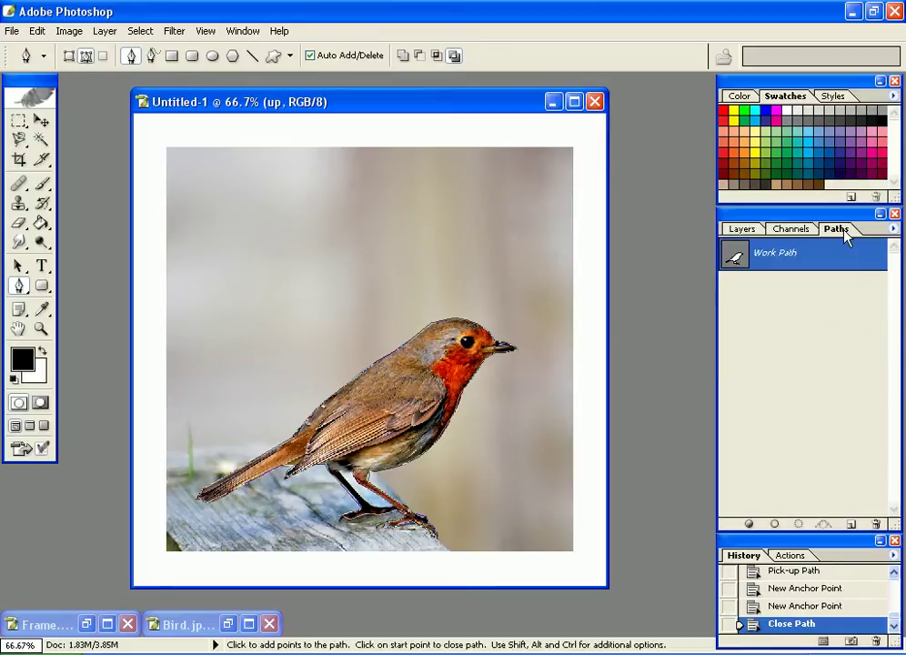
ctrl+click(739, 260)
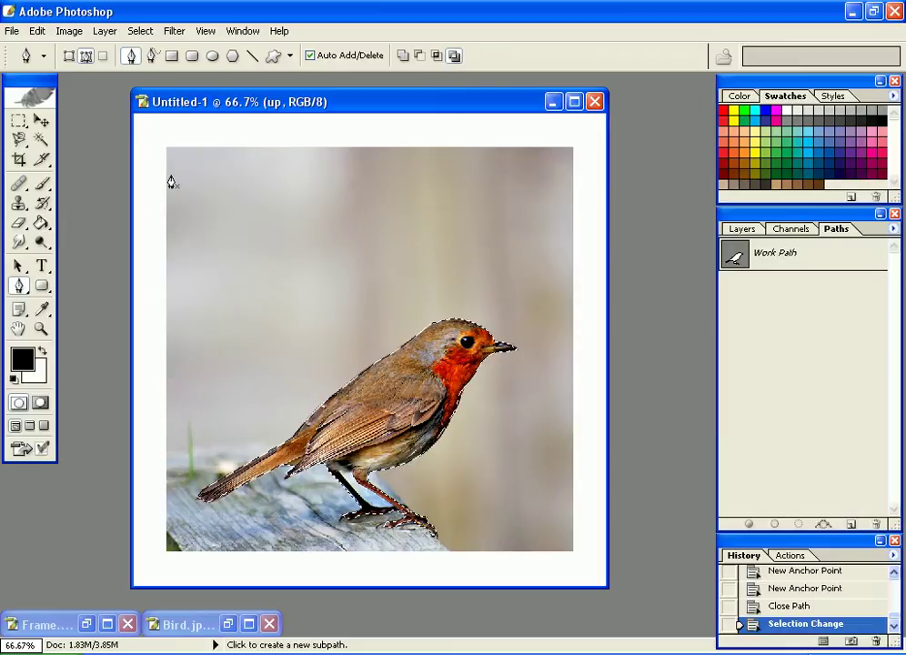
click(39, 121)
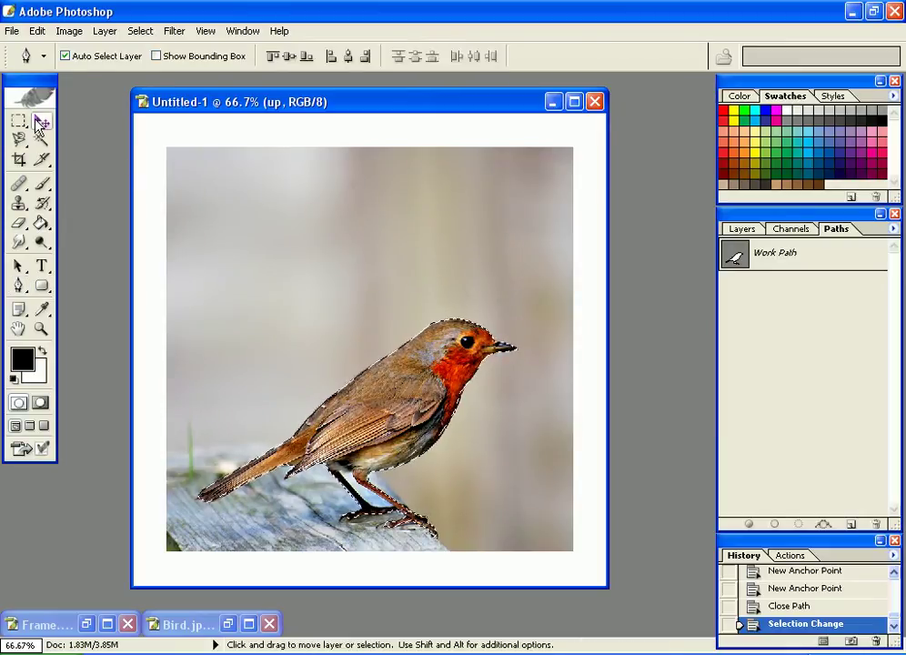
click(155, 35)
click(136, 95)
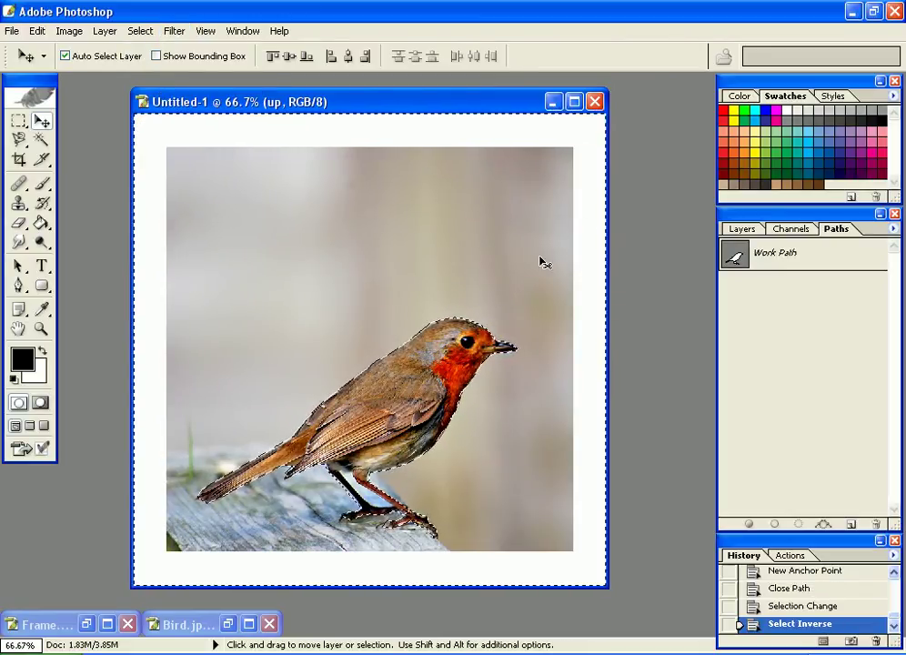
- Delete the selected background from the up layer and deselect
click(745, 230)
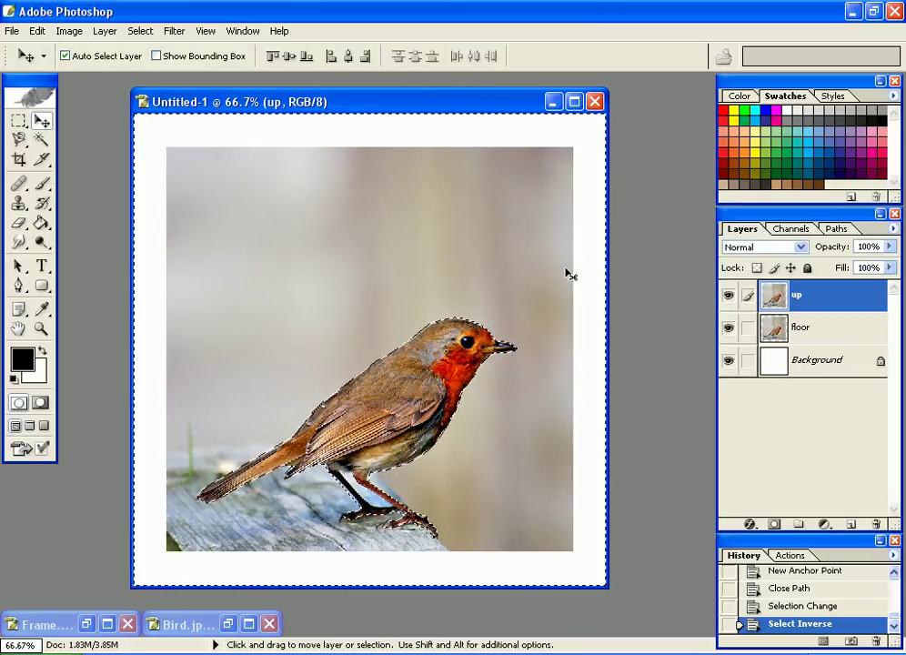
key(Delete)
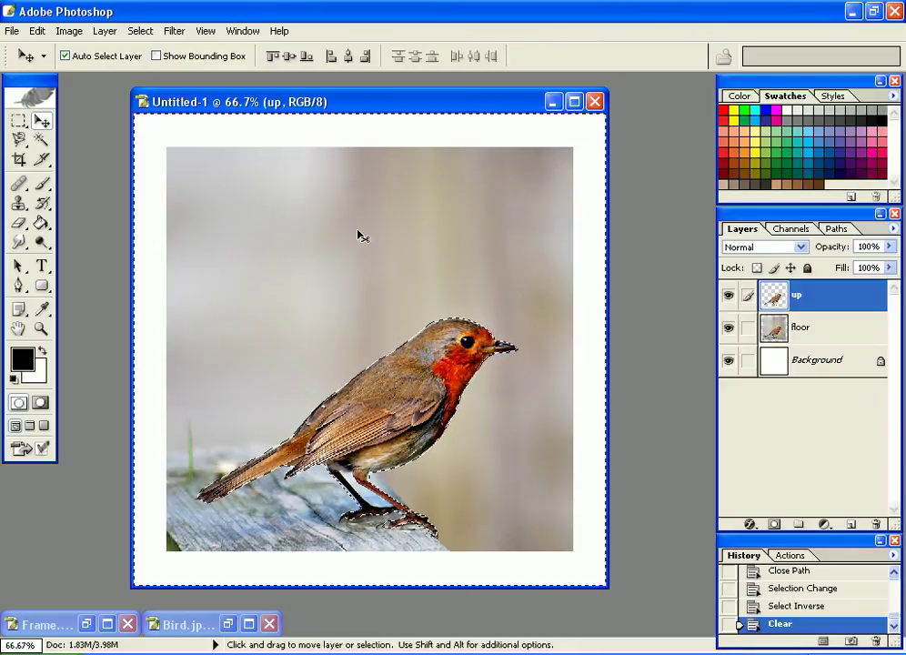
click(140, 31)
click(150, 63)
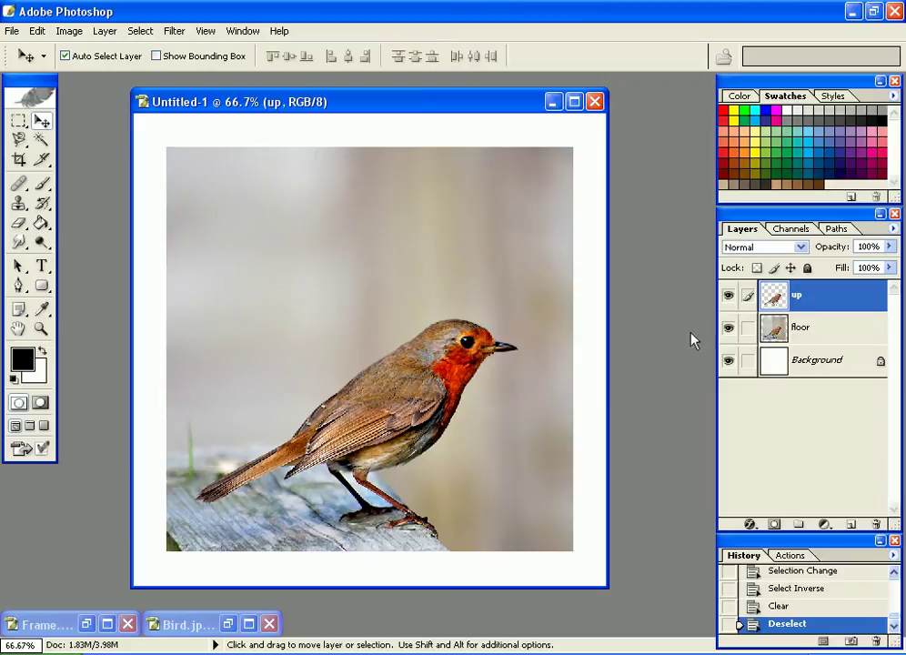
- Hide the up layer and draw a rectangular marquee on the floor layer around the bird's lower body, legs and part of its tail
click(729, 299)
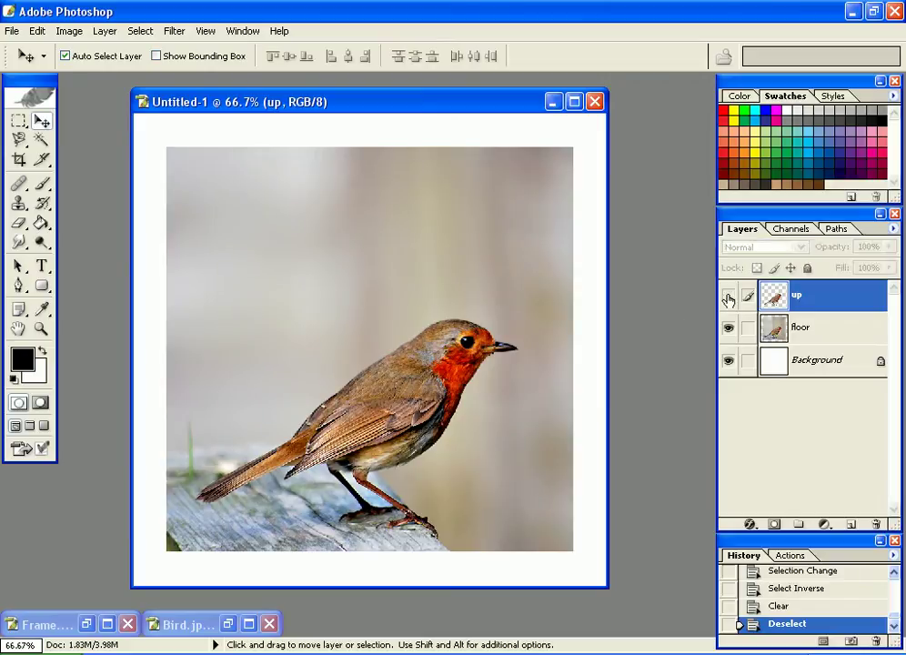
click(822, 335)
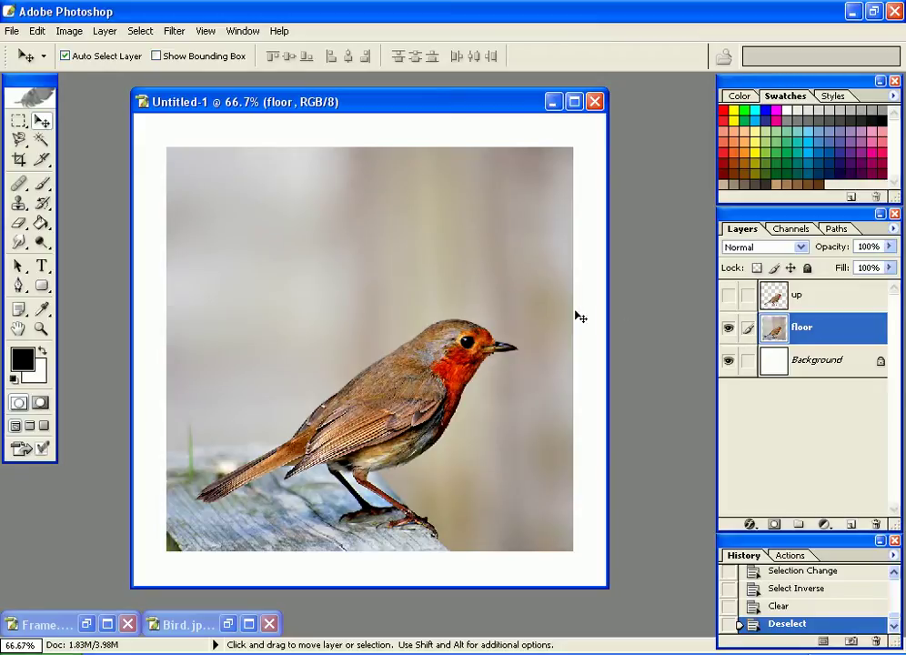
click(18, 120)
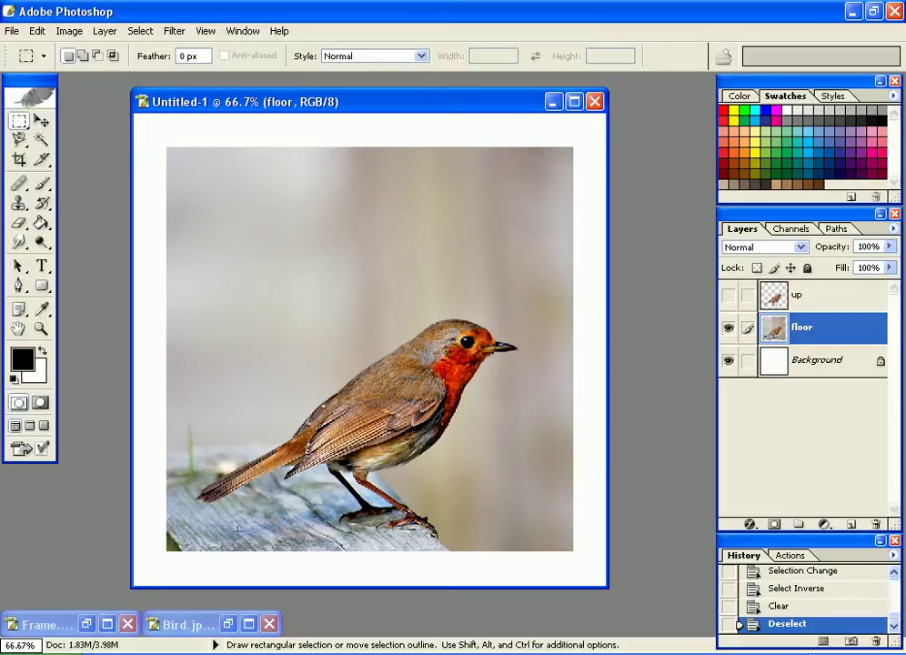
drag(354, 493, 421, 365)
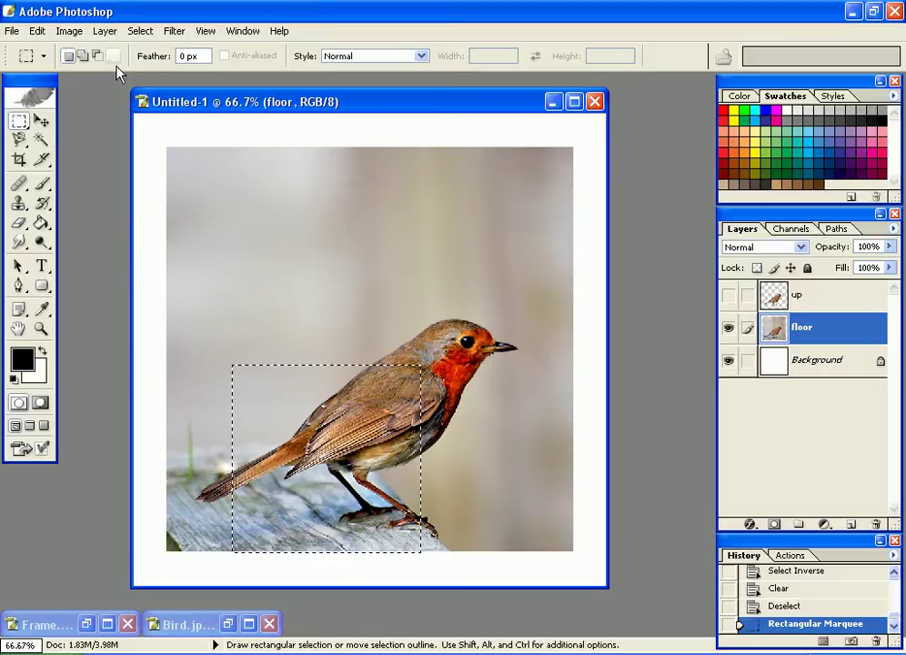
- Transform the rectangular selection in perspective, narrowing its upper edge into a trapezoid with a horizontal skew of about 9.3 degrees
click(144, 33)
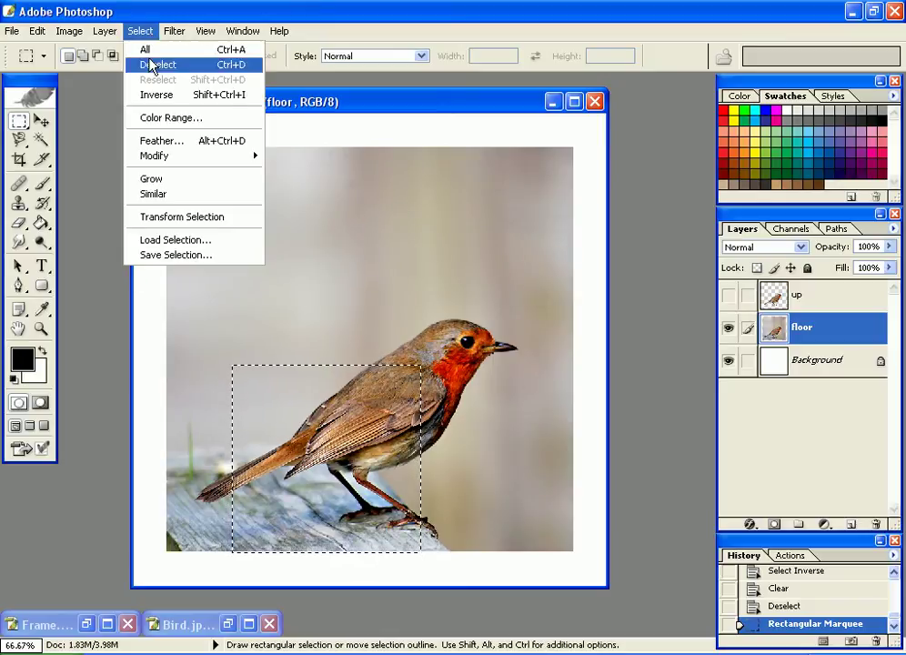
click(173, 217)
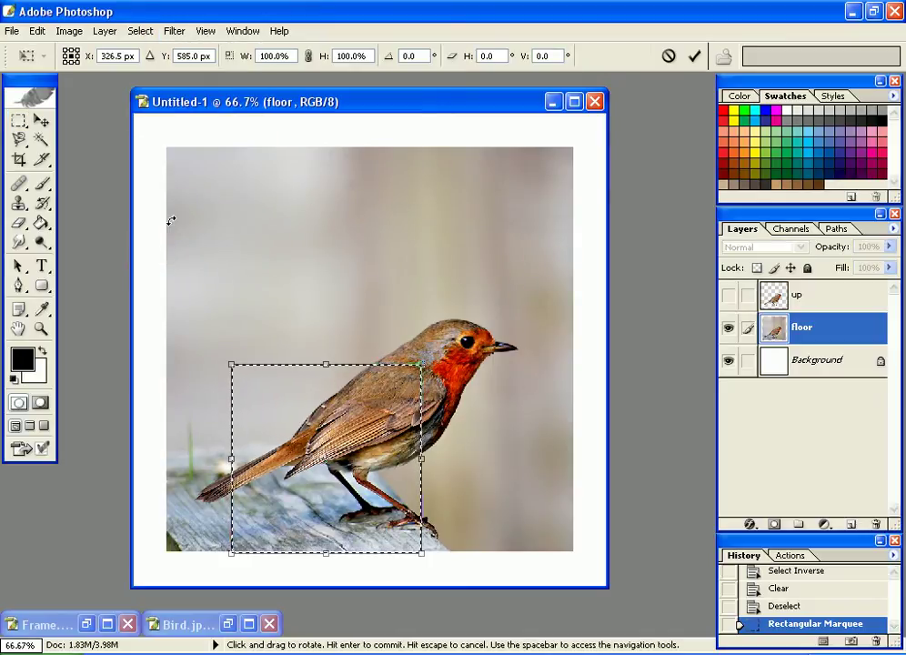
click(35, 31)
mouse_move(80, 318)
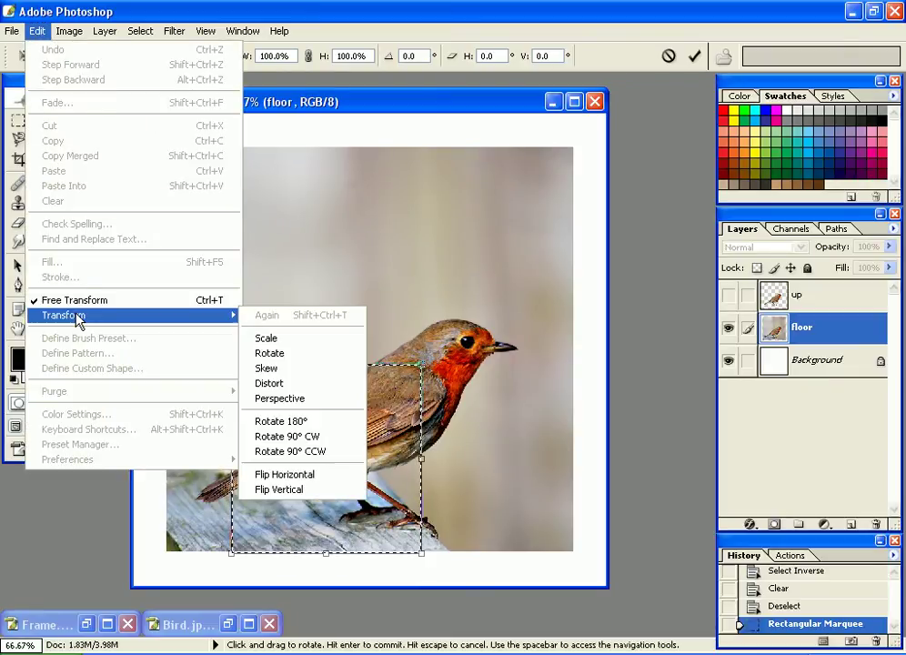
click(311, 404)
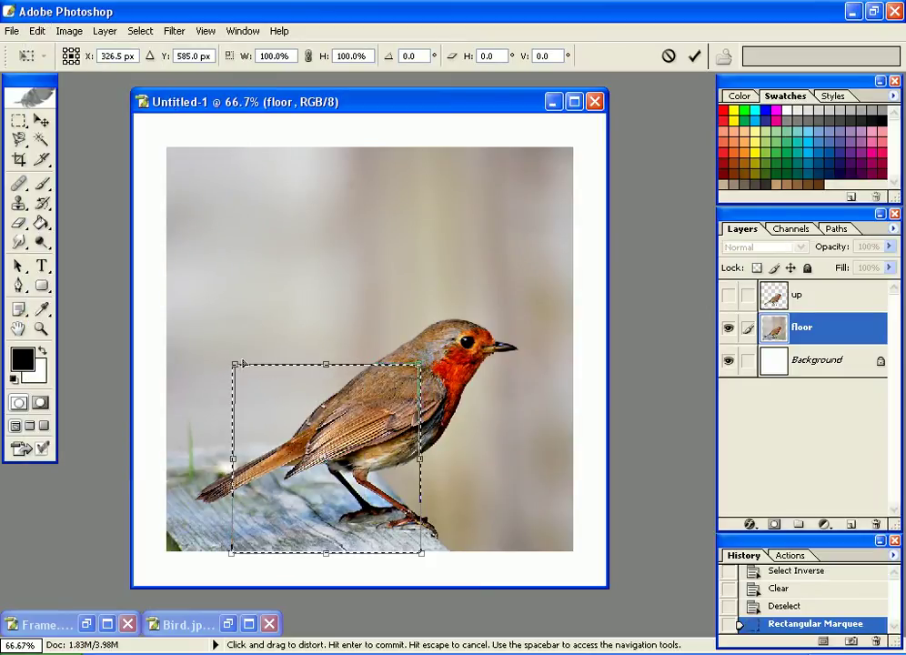
drag(235, 364, 262, 365)
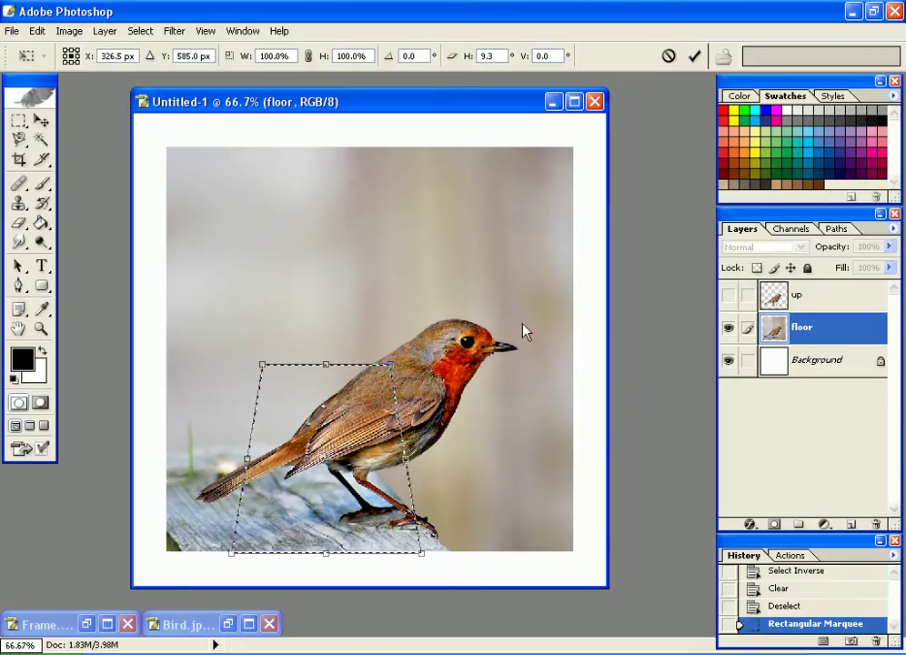
click(693, 58)
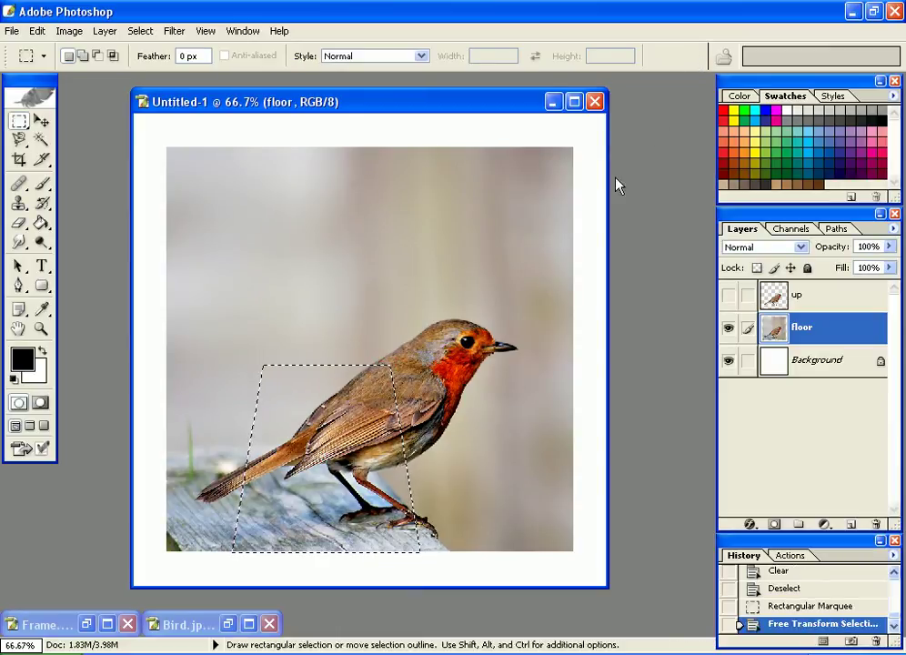
- Invert the trapezoid selection, delete everything outside it from the floor layer, and deselect
click(142, 33)
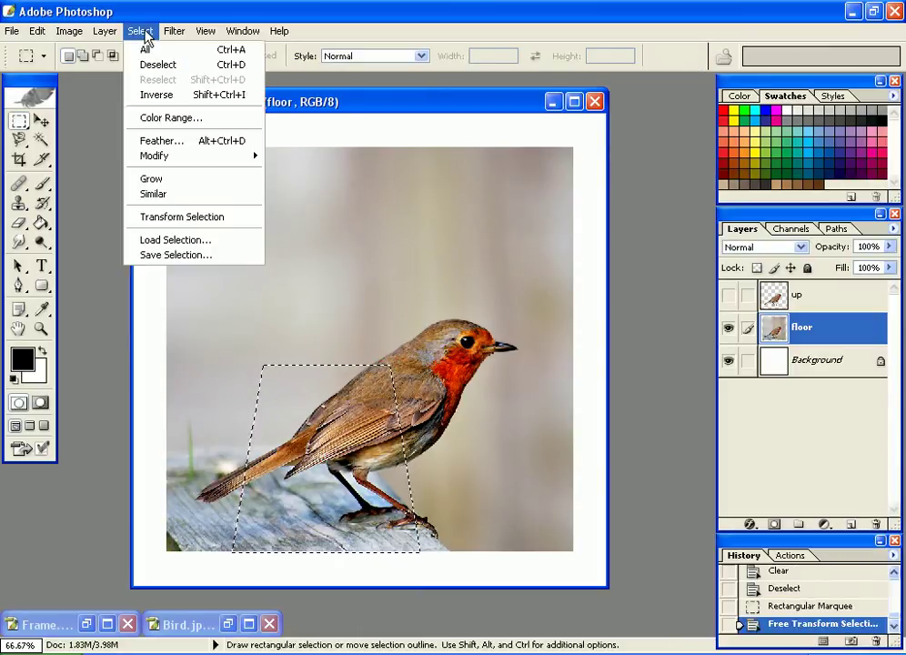
click(151, 96)
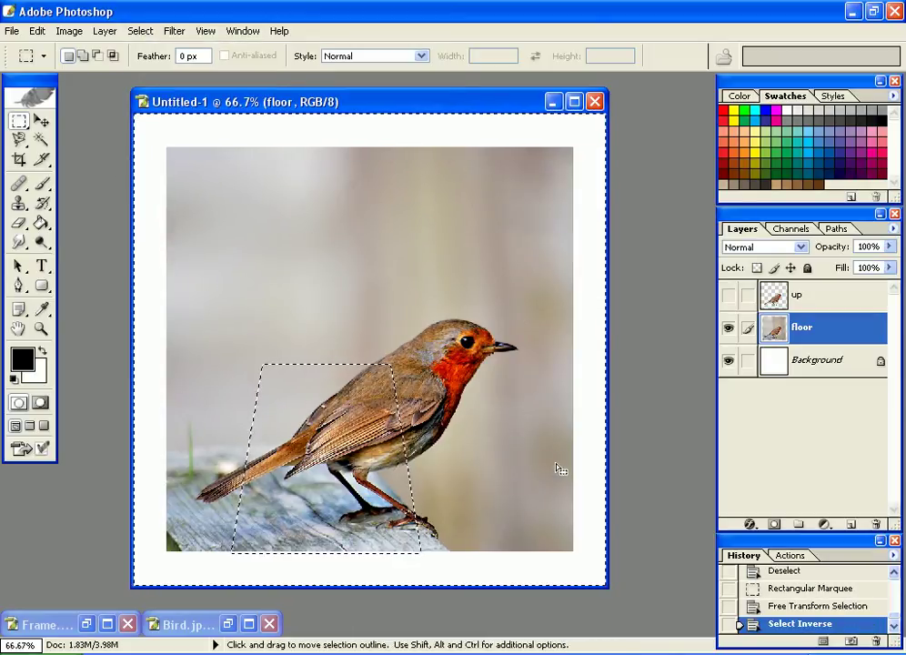
key(Delete)
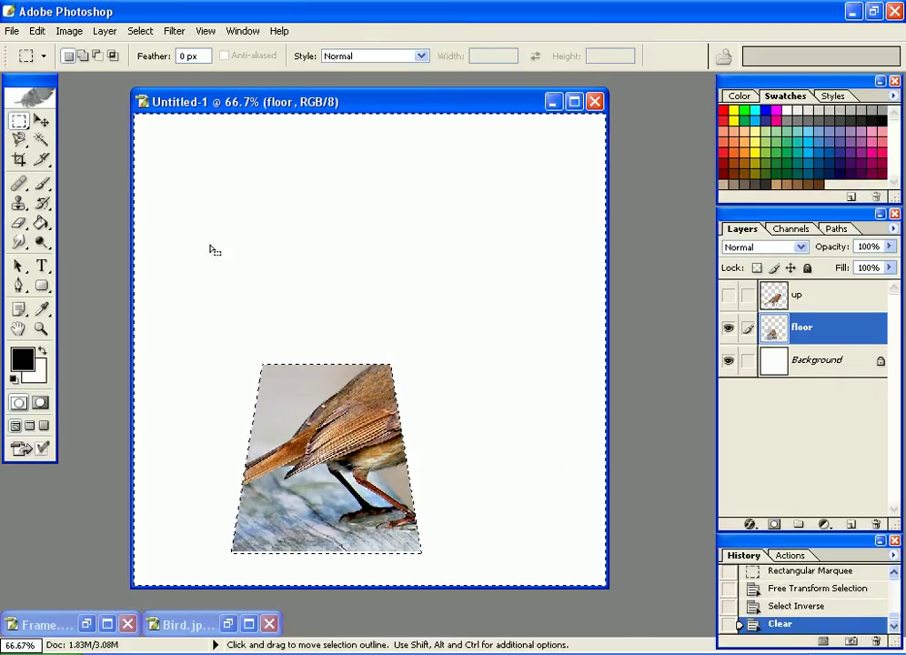
click(142, 32)
click(150, 65)
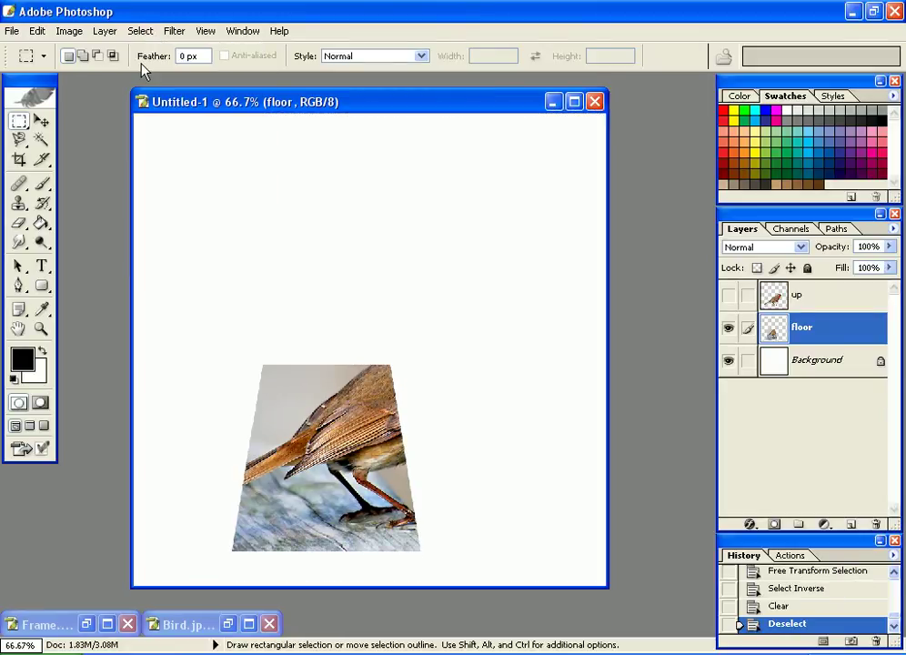
click(41, 121)
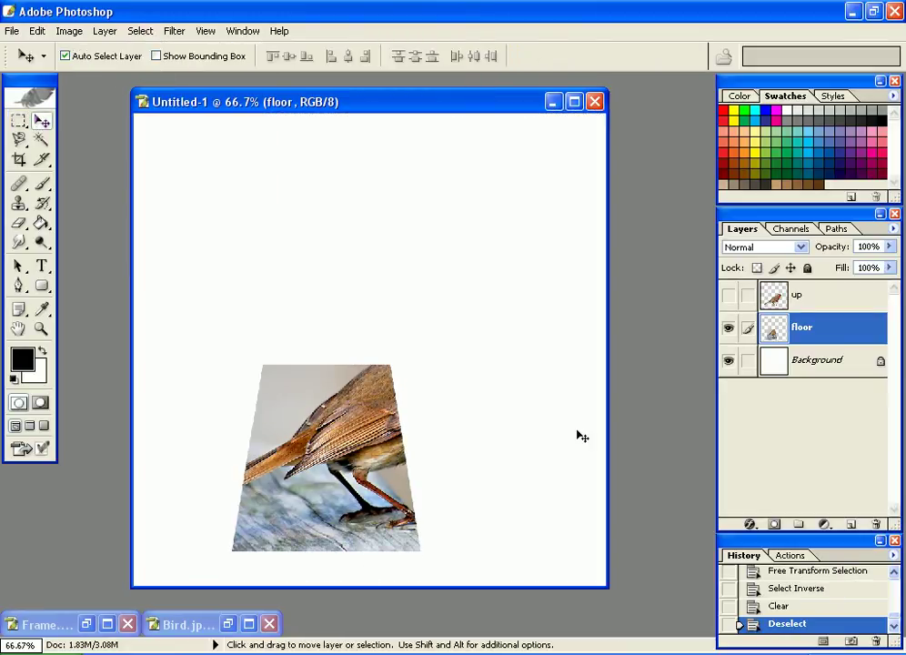
- Show the up layer again and add a drop shadow to the floor layer with 100% opacity and 100 px size
click(729, 298)
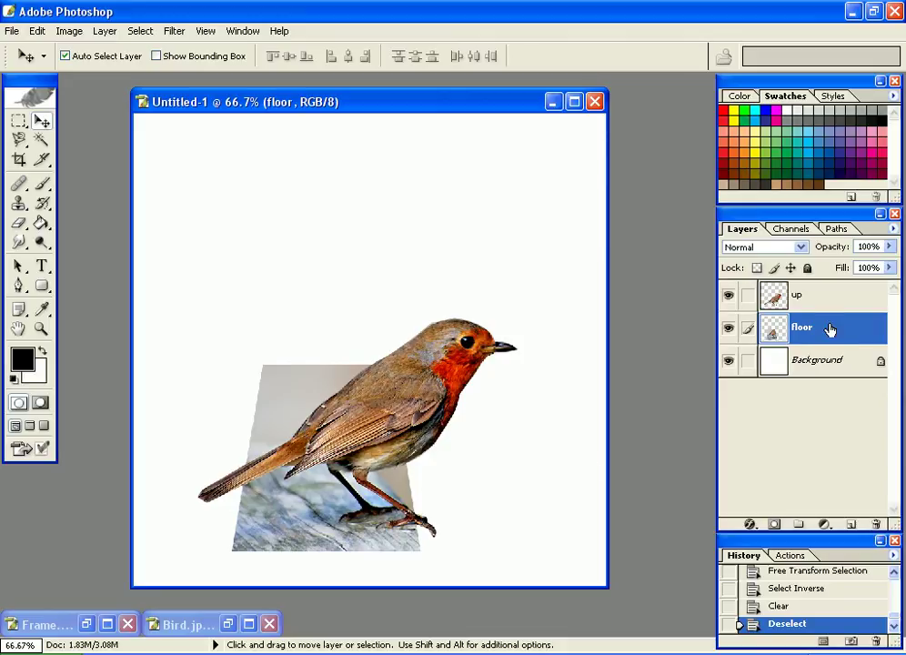
right_click(771, 334)
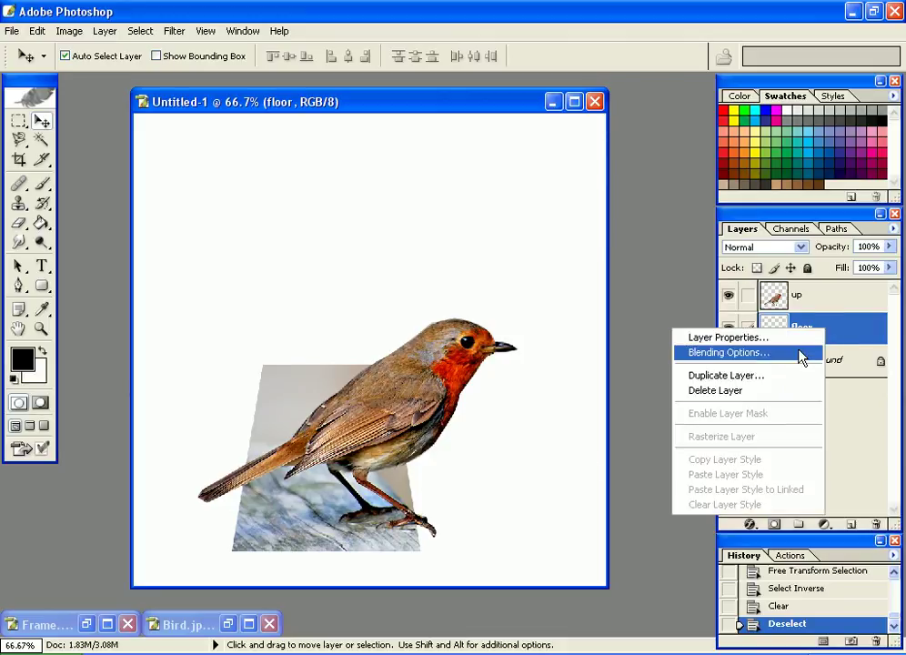
click(801, 354)
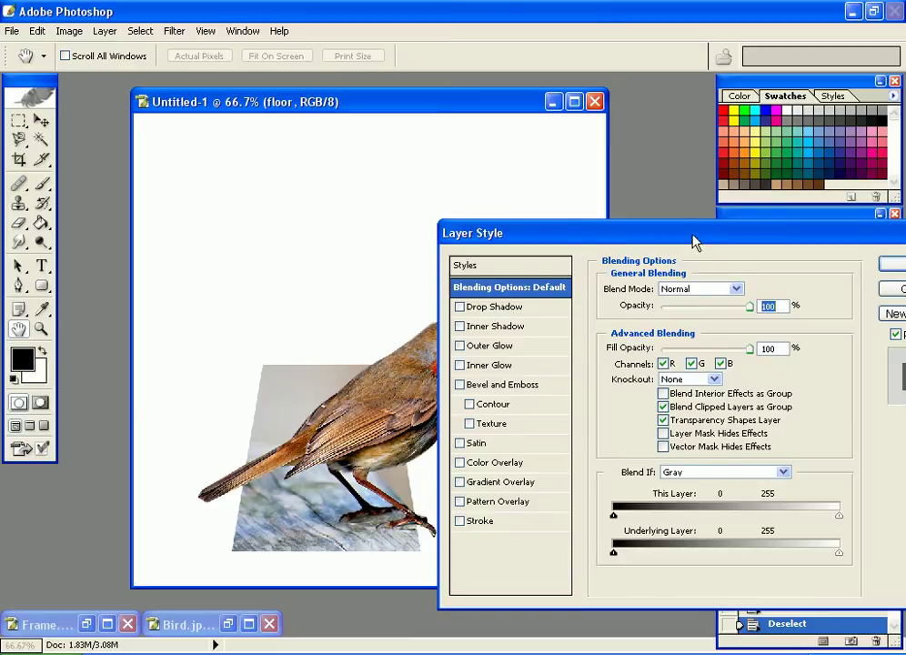
drag(693, 242, 575, 182)
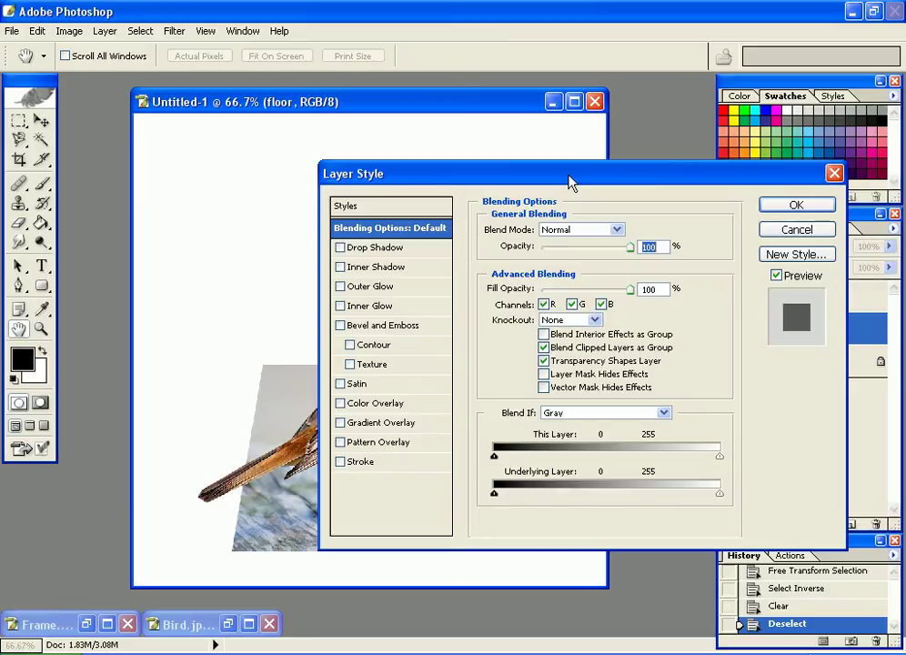
click(378, 251)
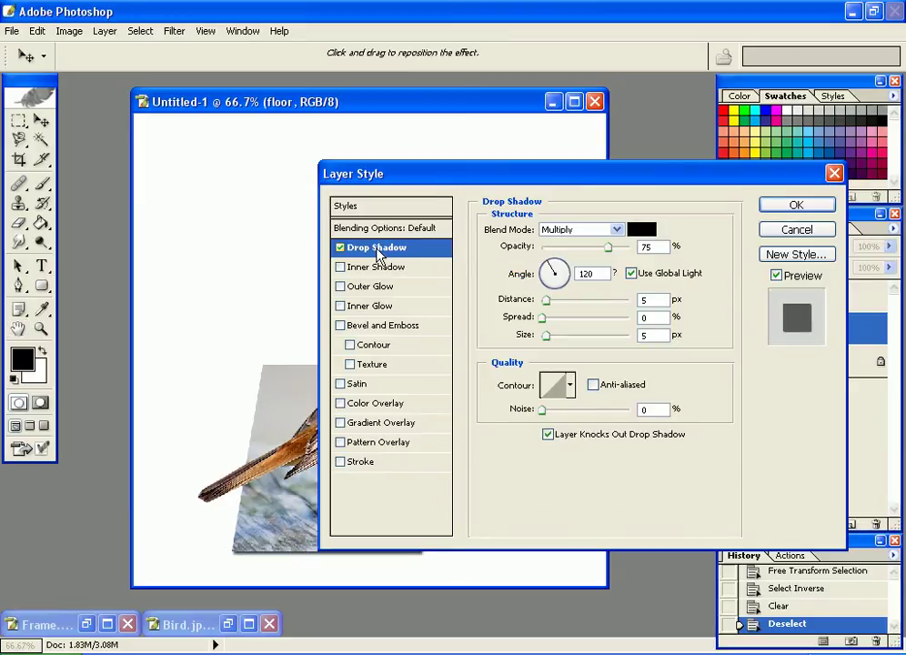
click(625, 255)
text(100)
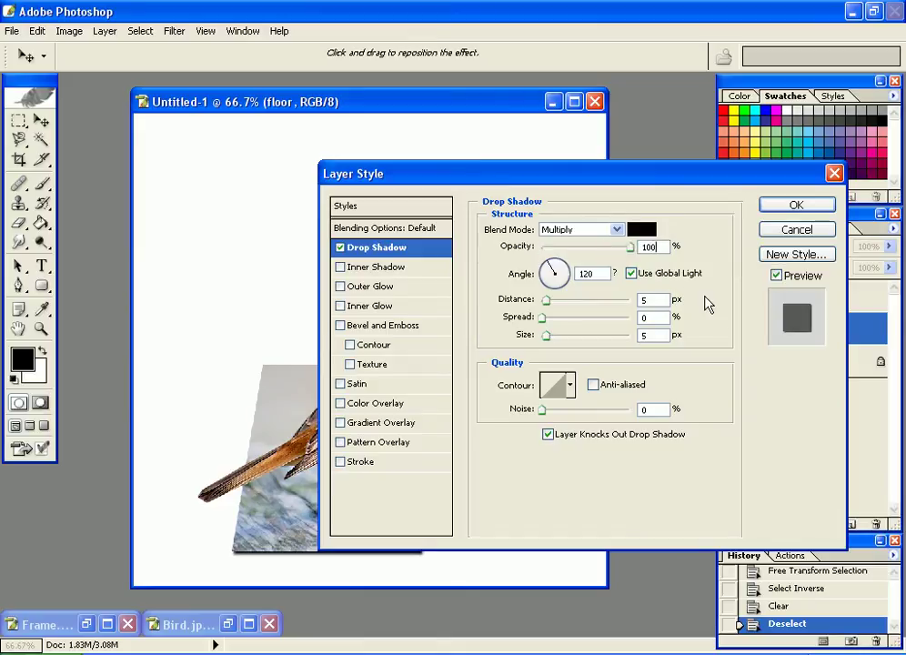
click(657, 336)
text(100)
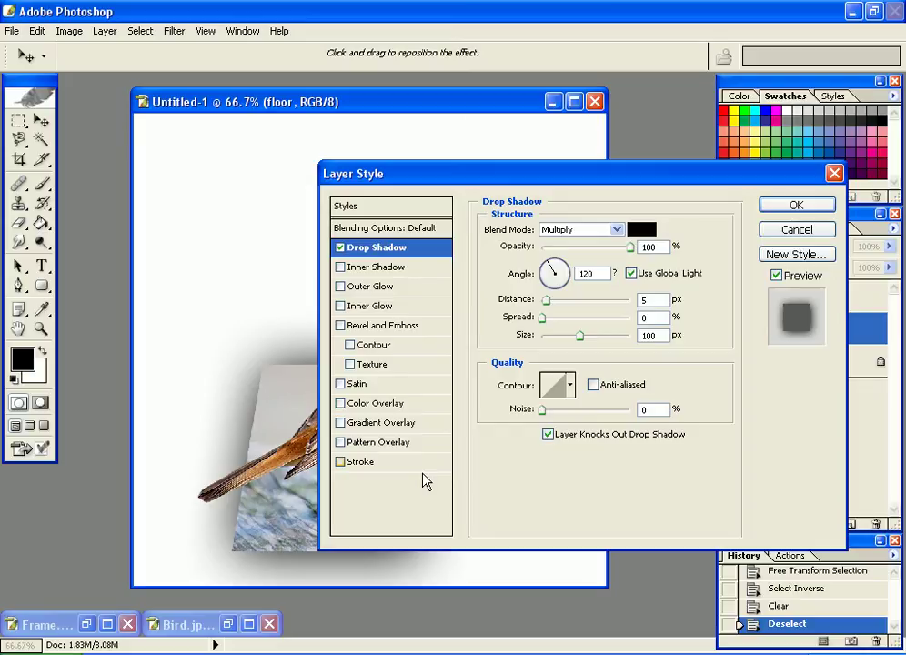
- Add a white 25 px outside stroke to the floor layer and apply the layer style
click(373, 464)
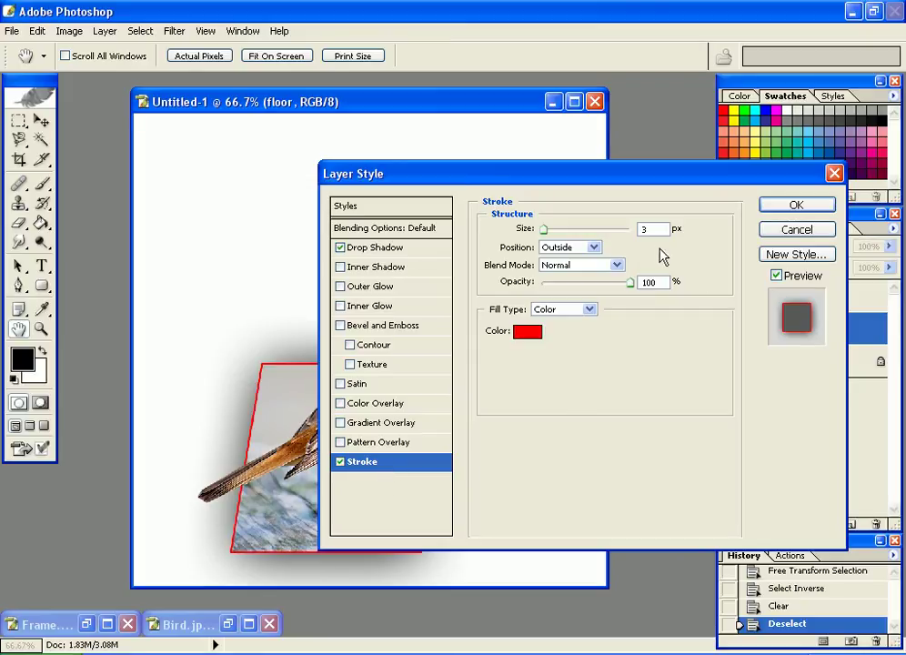
text(25)
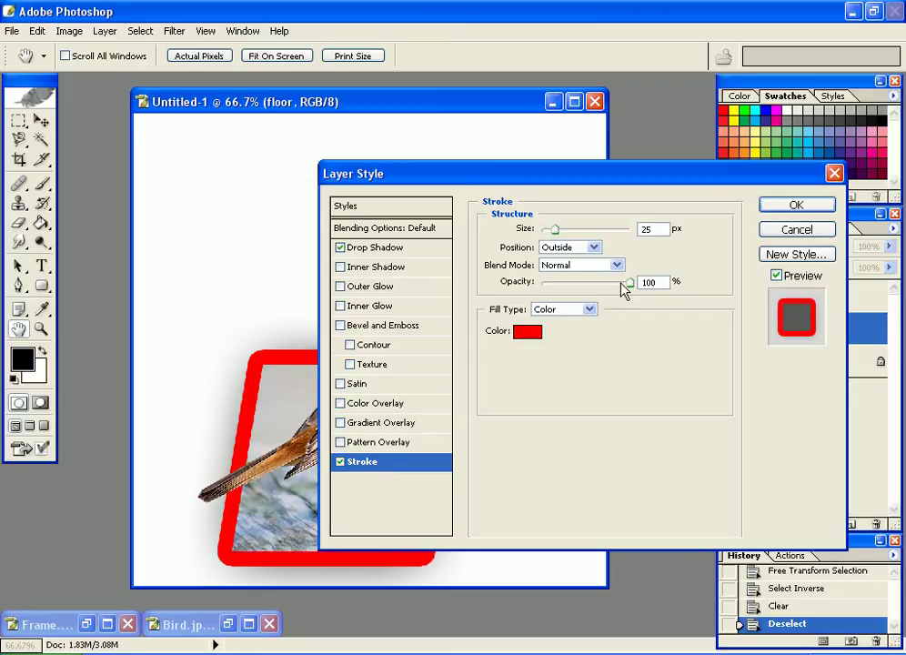
click(526, 333)
click(390, 291)
click(384, 282)
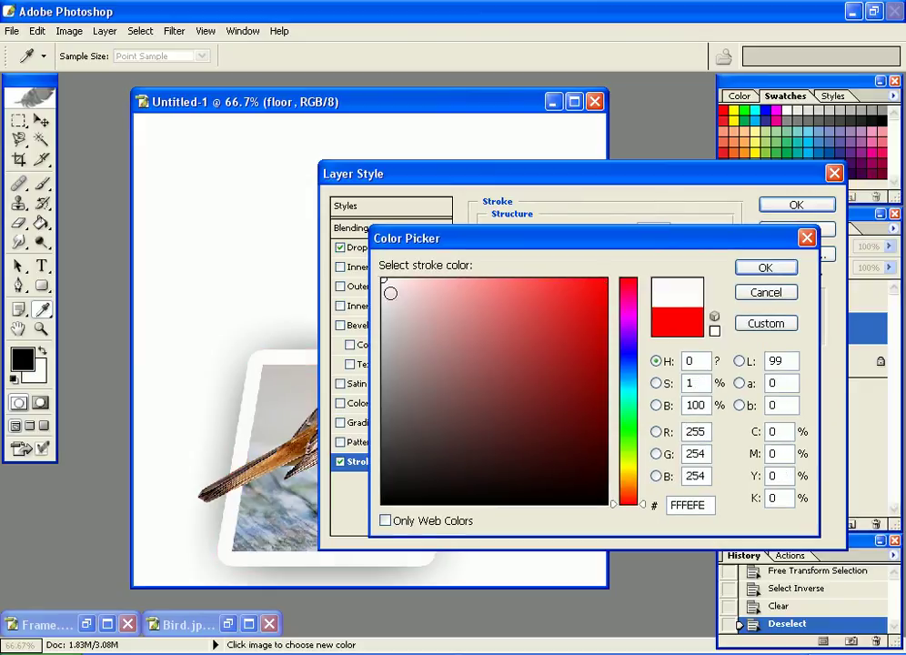
click(765, 267)
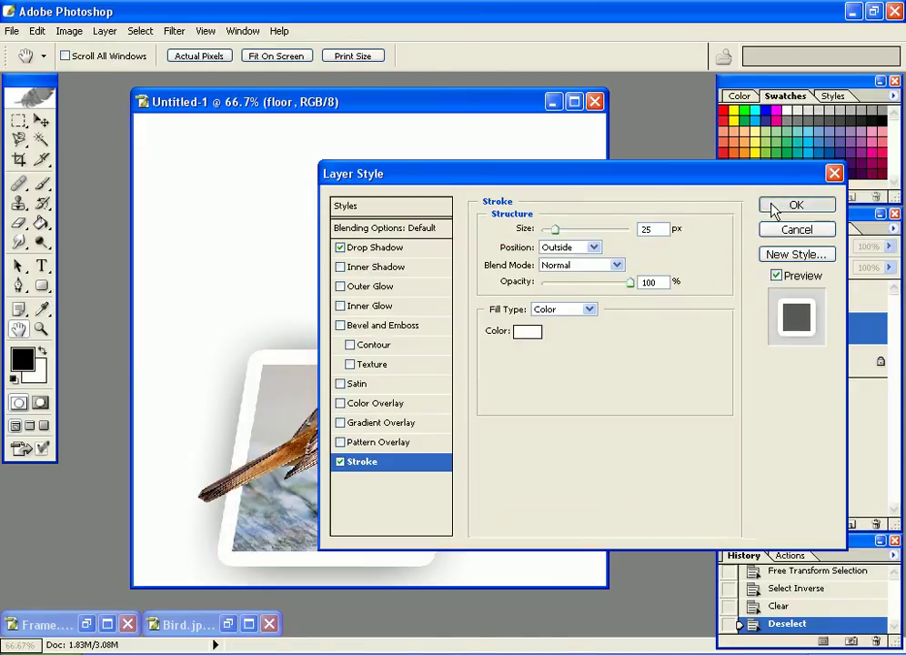
click(769, 210)
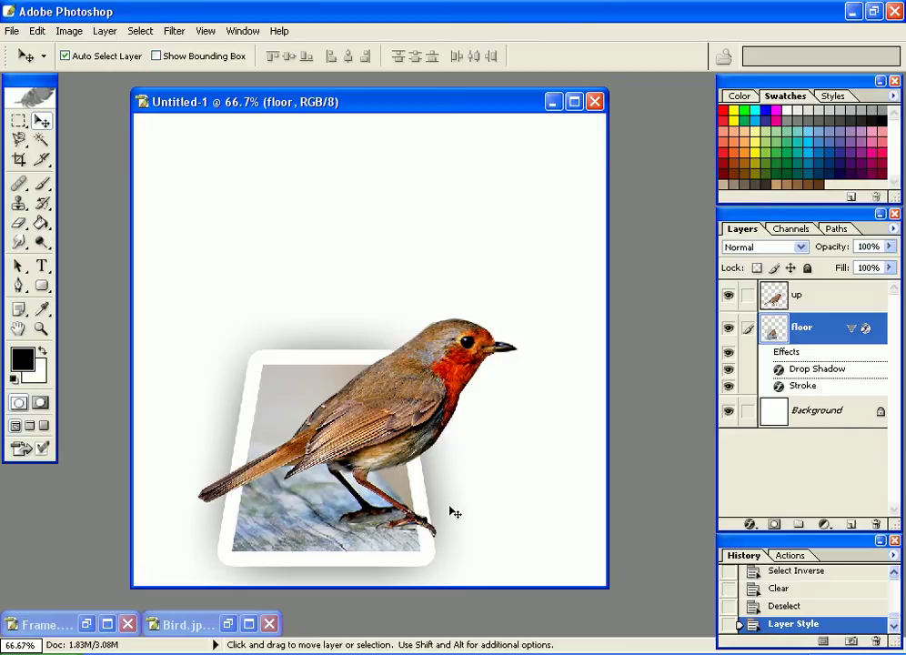
- Duplicate the up layer and rename the copy "shadow"
click(816, 298)
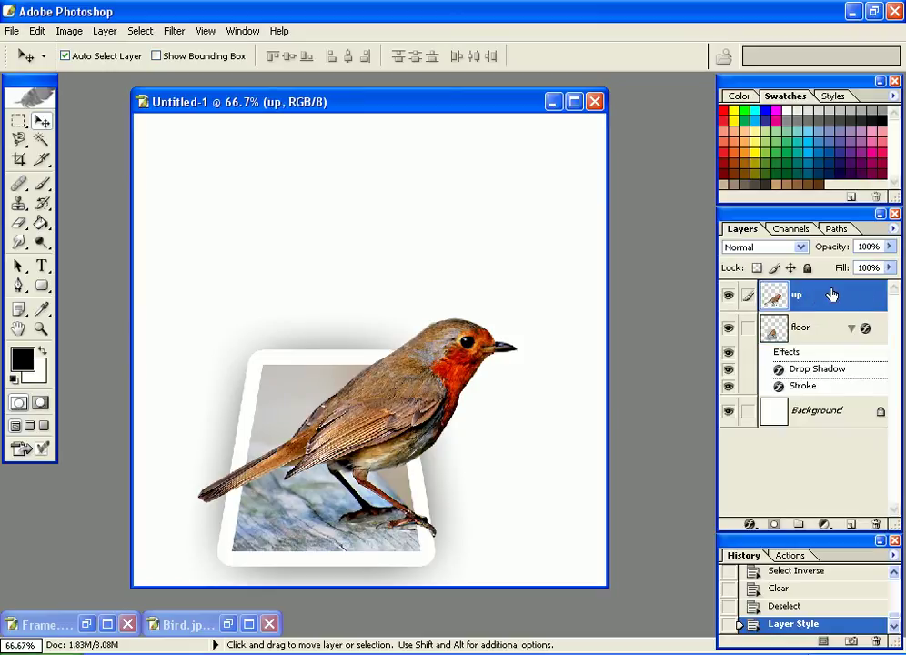
drag(828, 297, 854, 524)
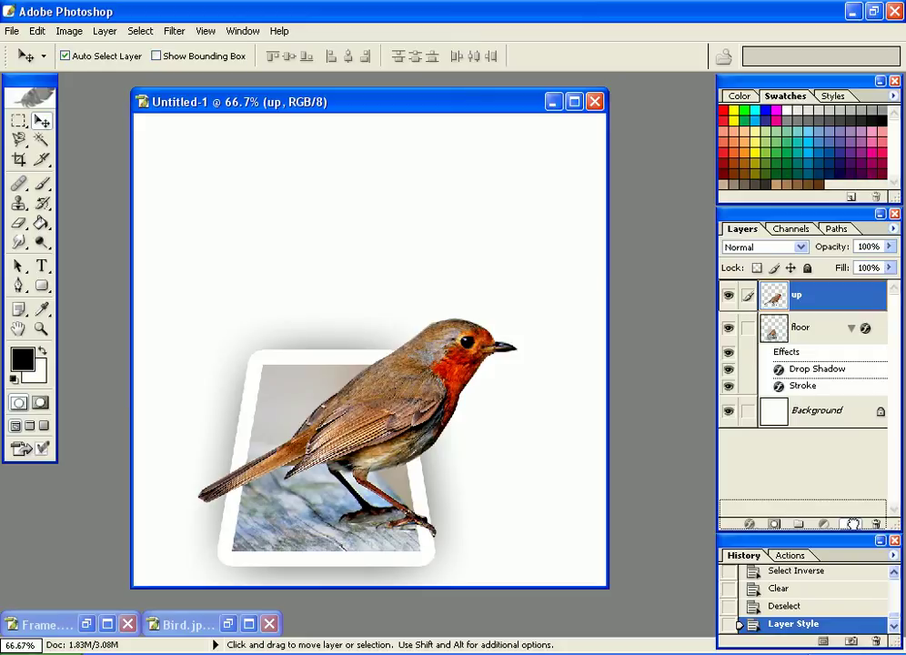
drag(854, 525, 854, 525)
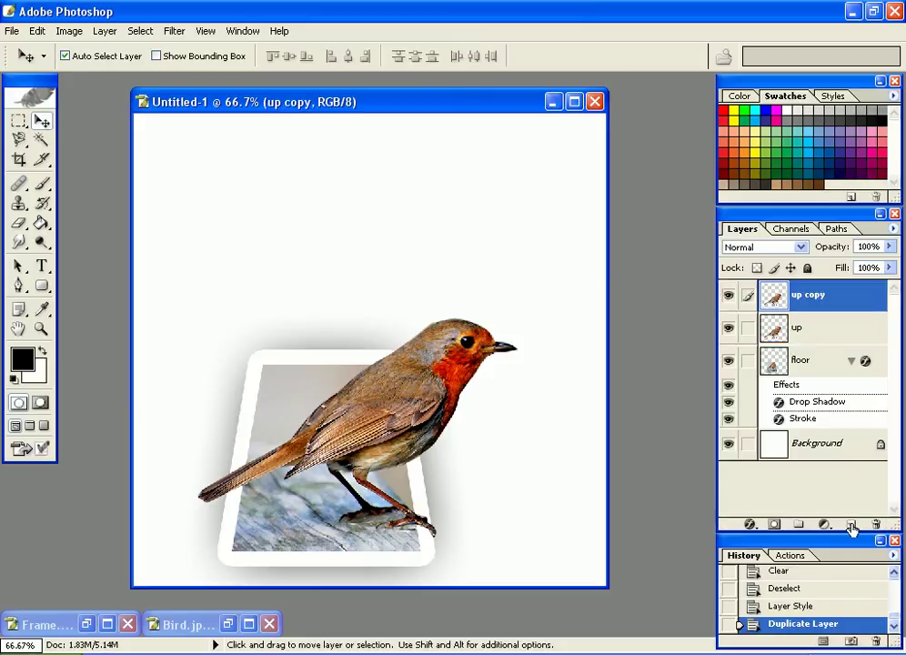
double_click(808, 297)
text(shadow)
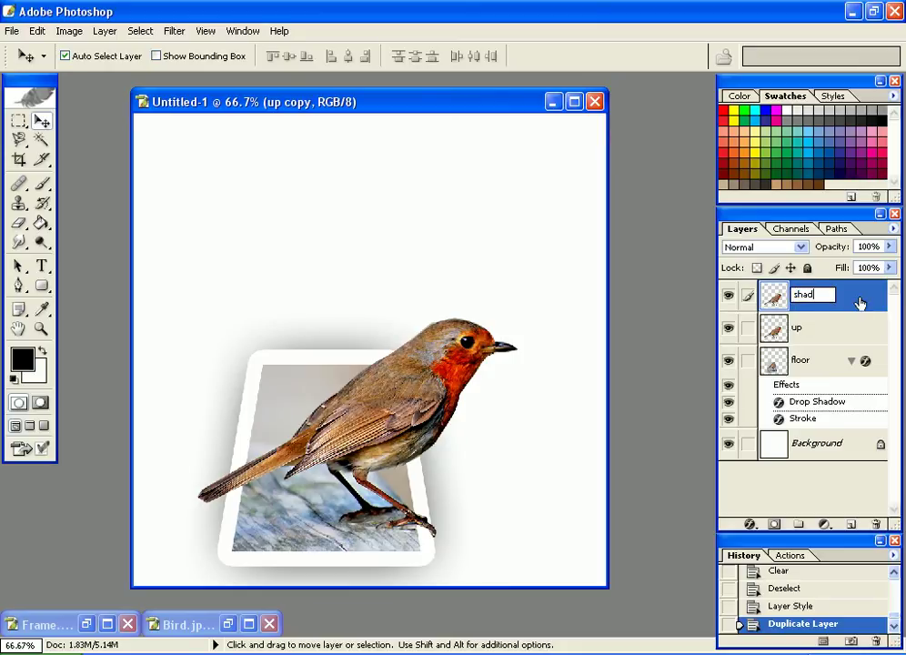
key(Return)
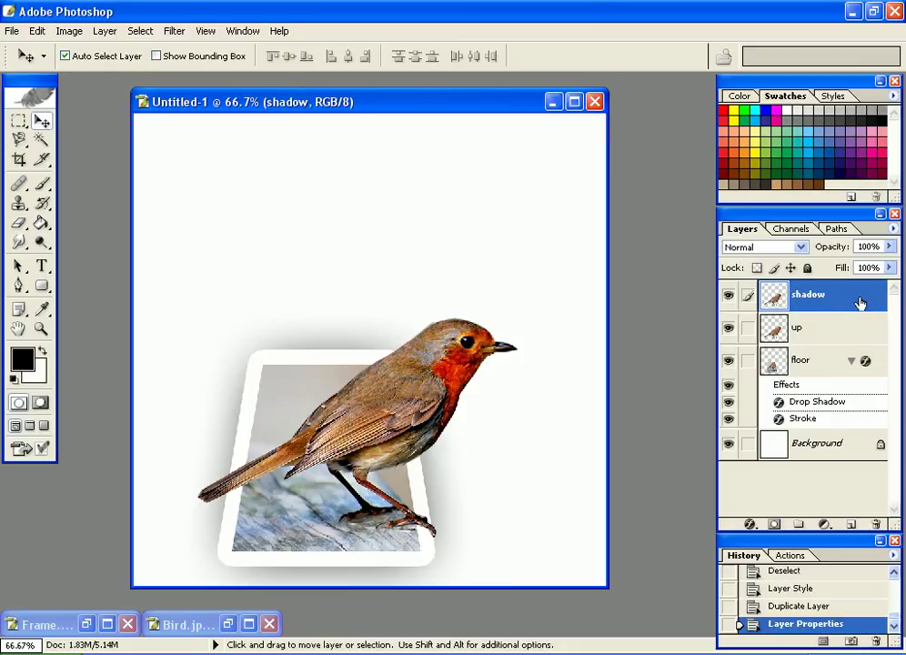
- Skew the shadow layer into a flattened bird shape, lowering its upper corners with the beak side lower than the tail side, and apply the transform
click(37, 31)
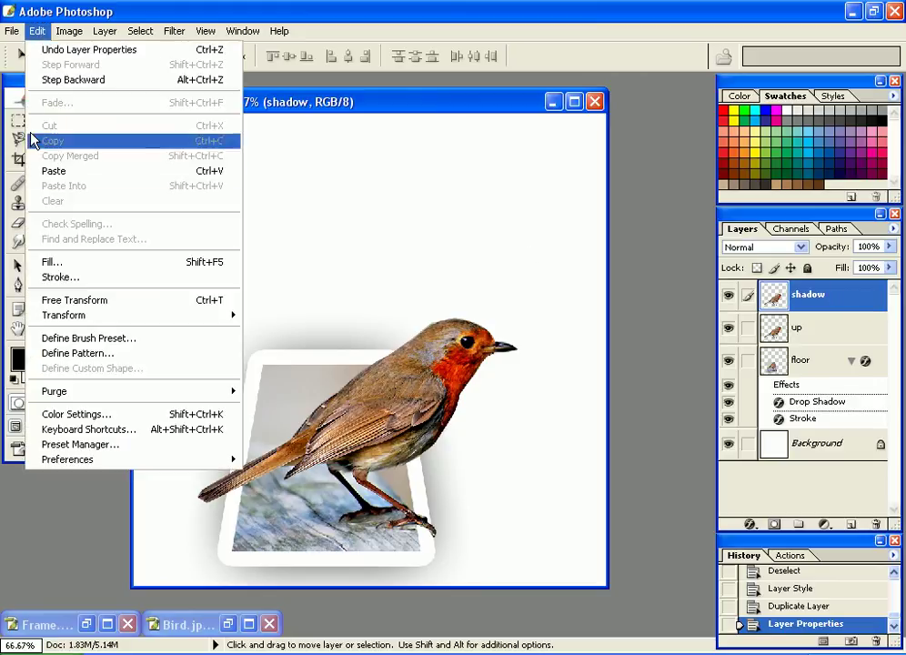
mouse_move(100, 323)
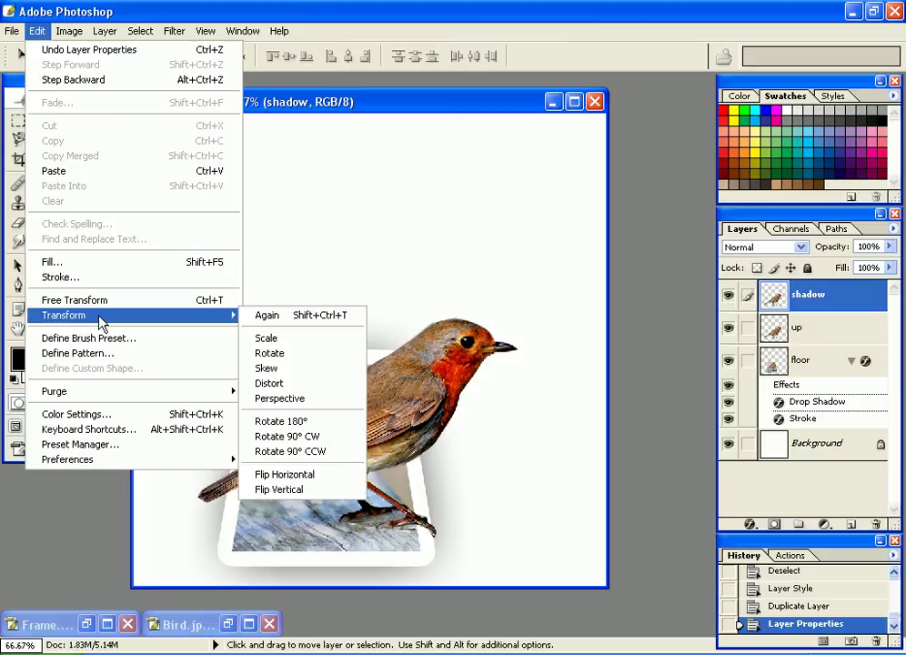
click(326, 371)
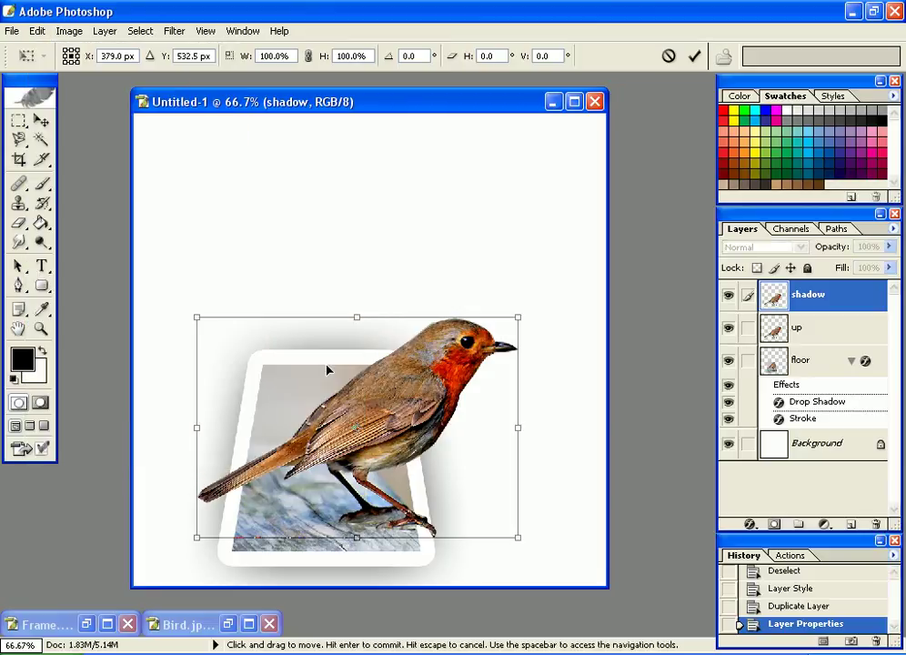
drag(360, 318, 364, 318)
drag(520, 320, 577, 364)
drag(385, 318, 410, 318)
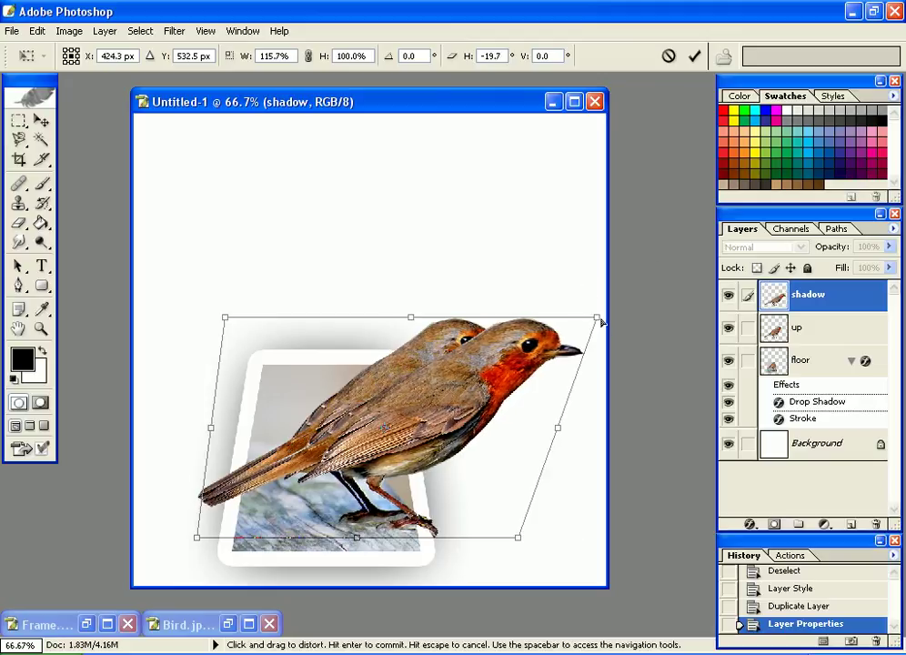
drag(597, 322, 504, 435)
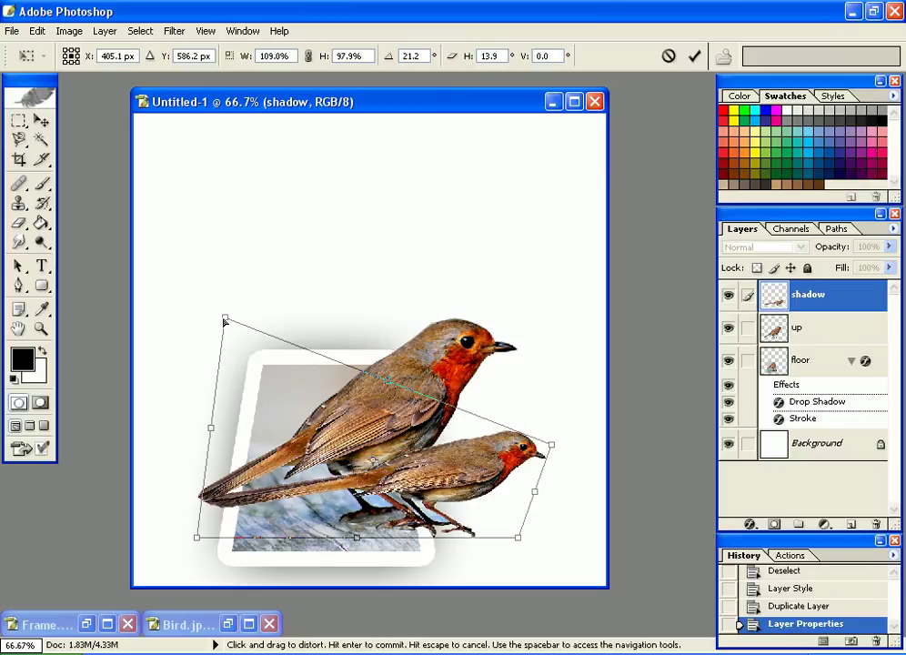
drag(223, 326, 217, 382)
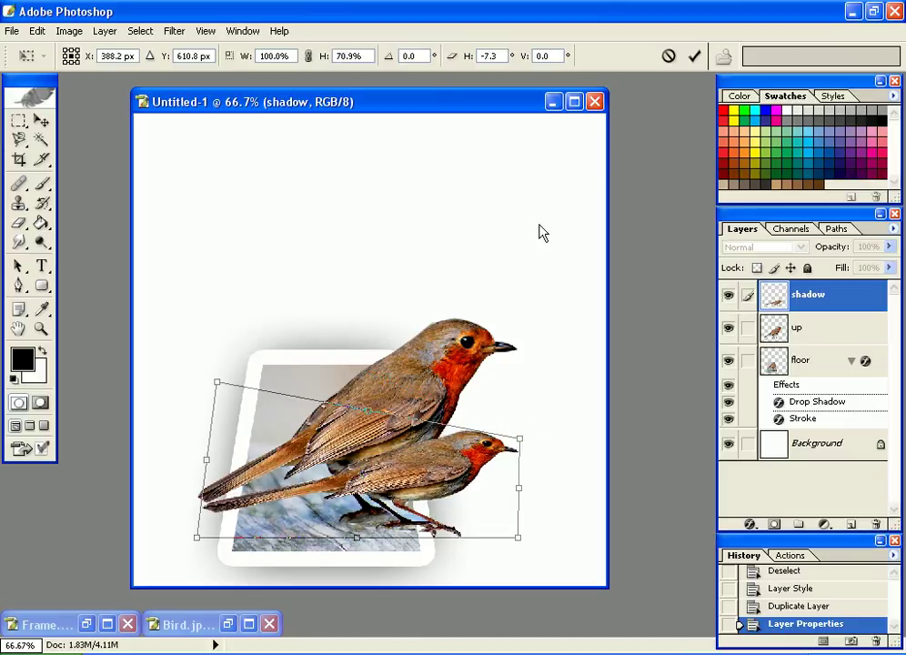
click(694, 57)
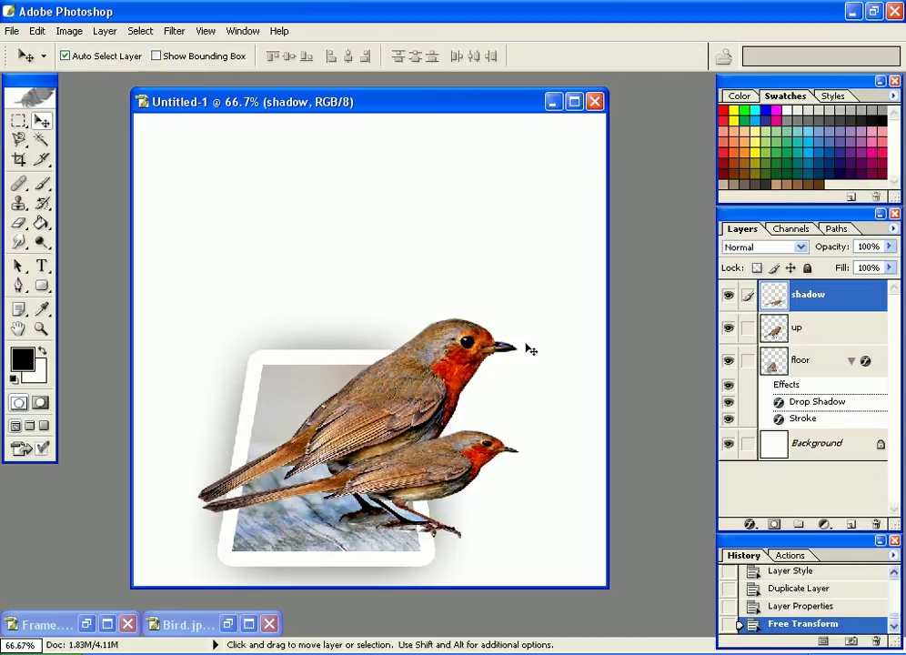
- Desaturate the flattened bird copy on the shadow layer
click(71, 32)
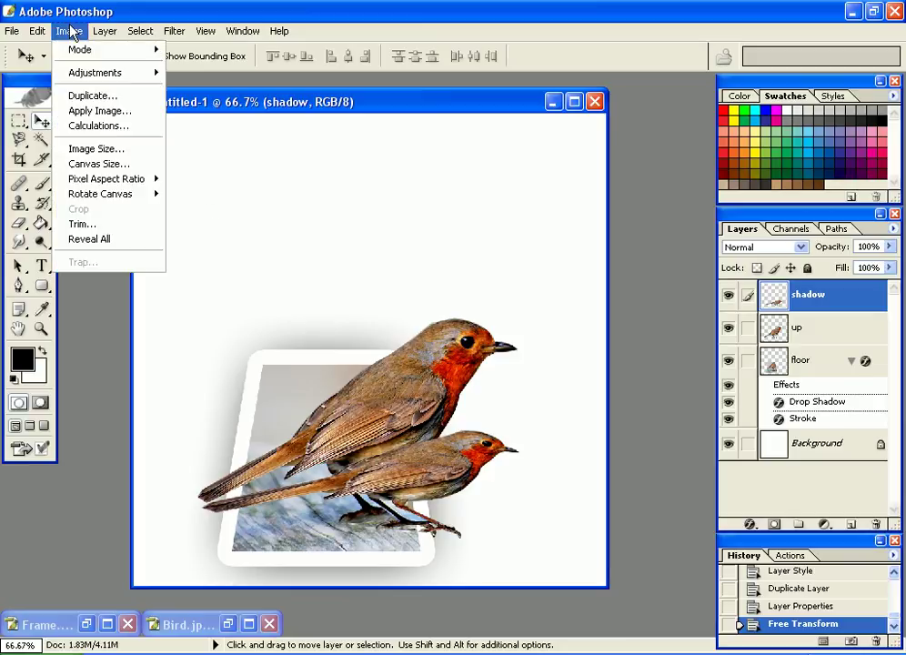
mouse_move(128, 75)
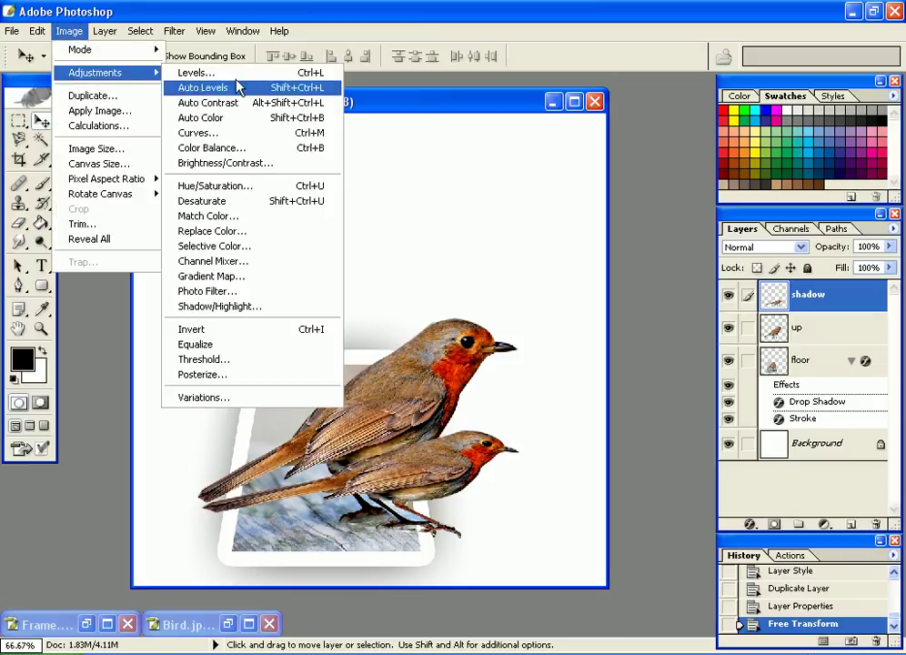
click(257, 202)
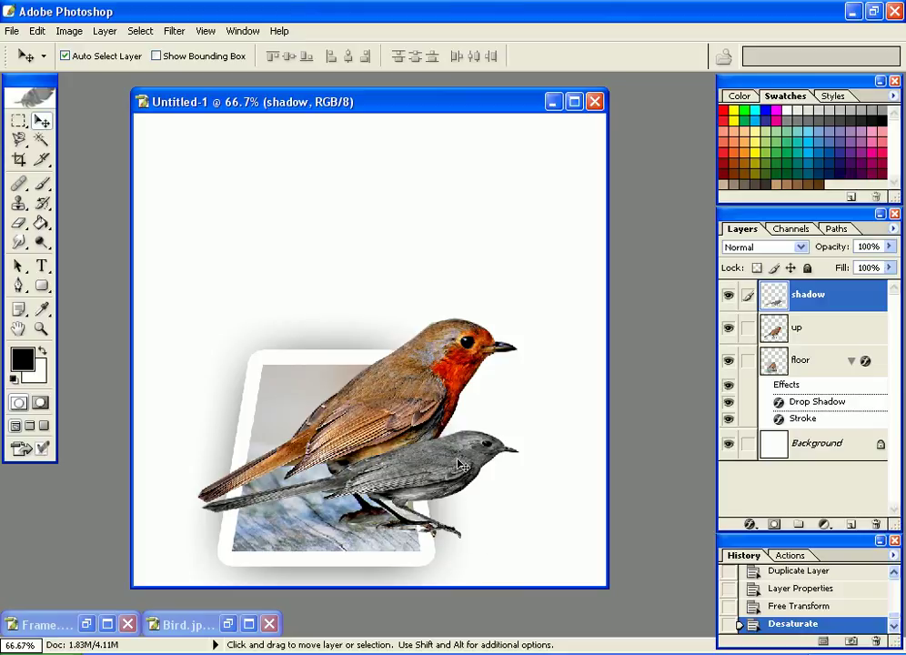
- Soften the shadow layer with a Gaussian Blur and set the layer's opacity to 30%
click(174, 31)
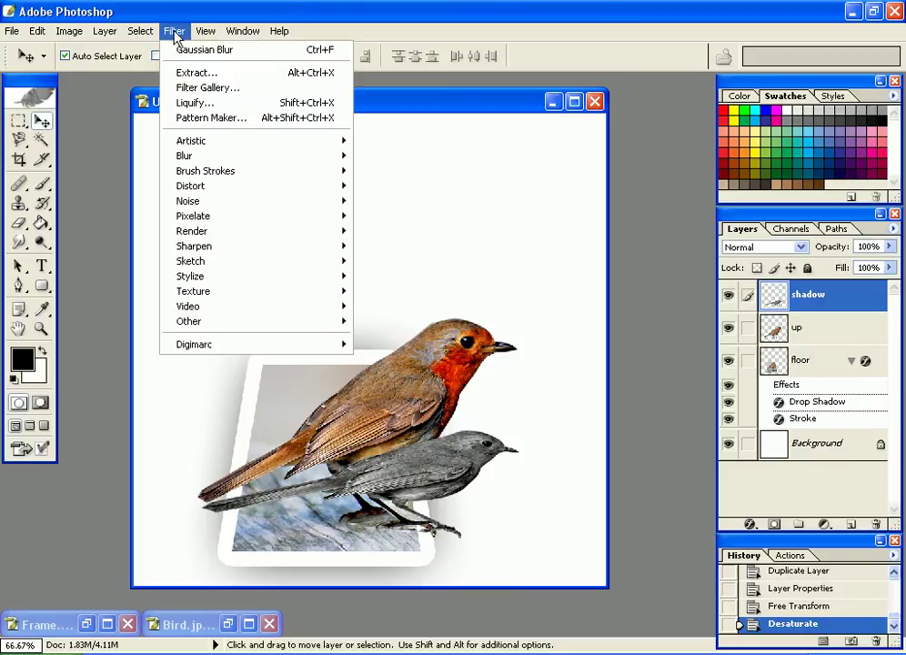
mouse_move(193, 156)
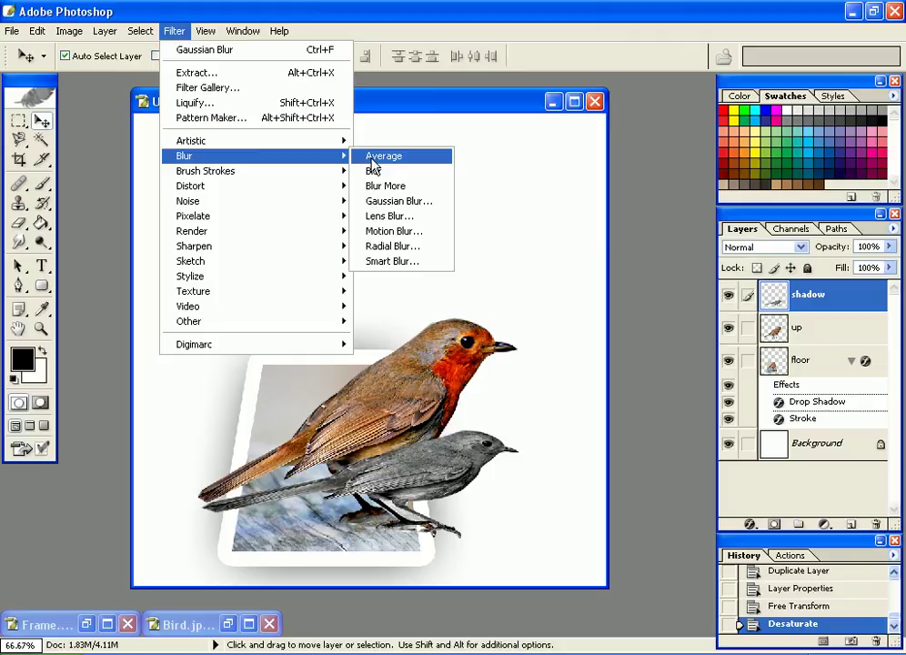
click(398, 202)
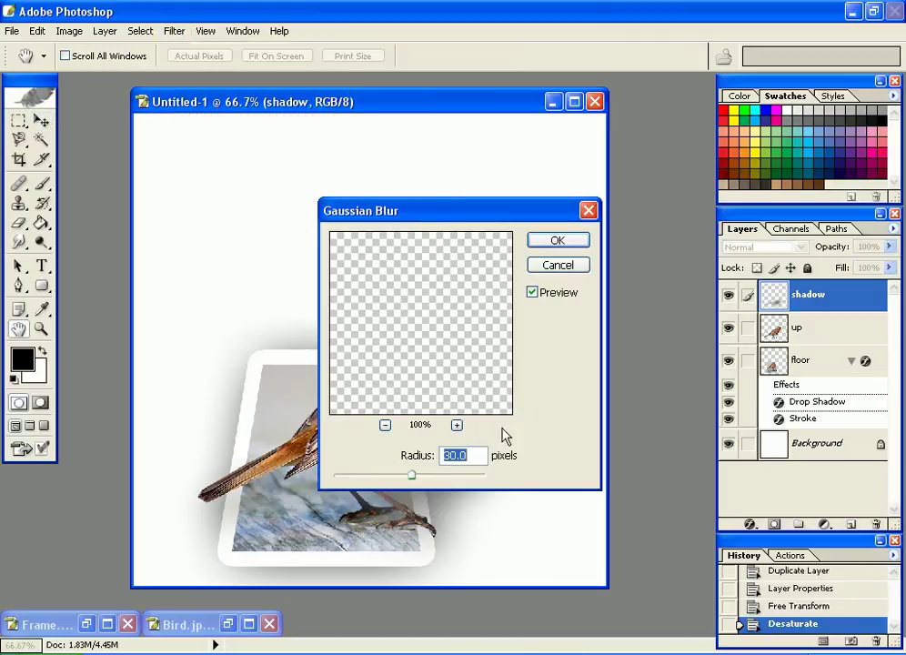
click(472, 455)
click(550, 244)
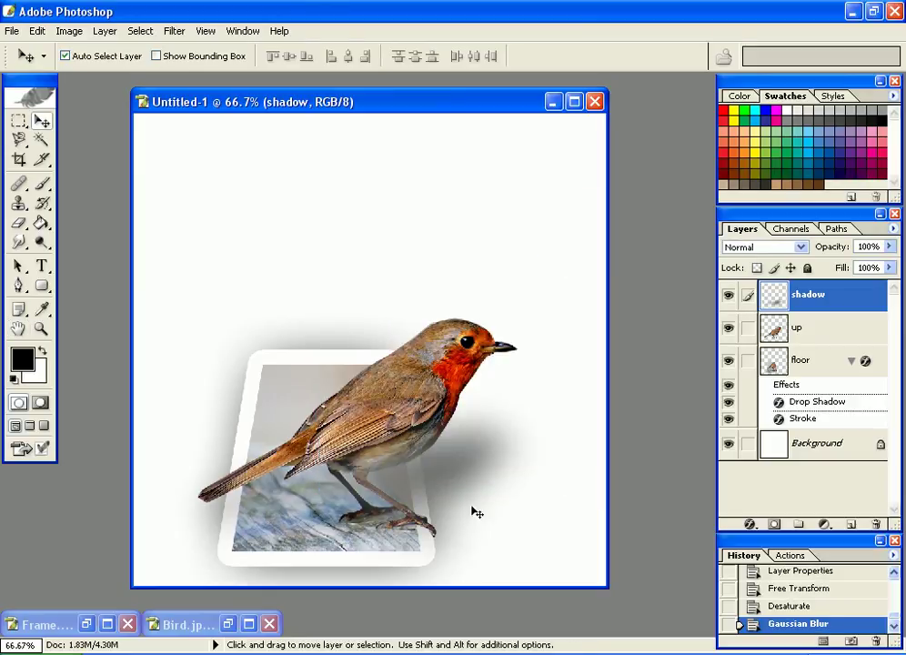
click(869, 247)
text(30)
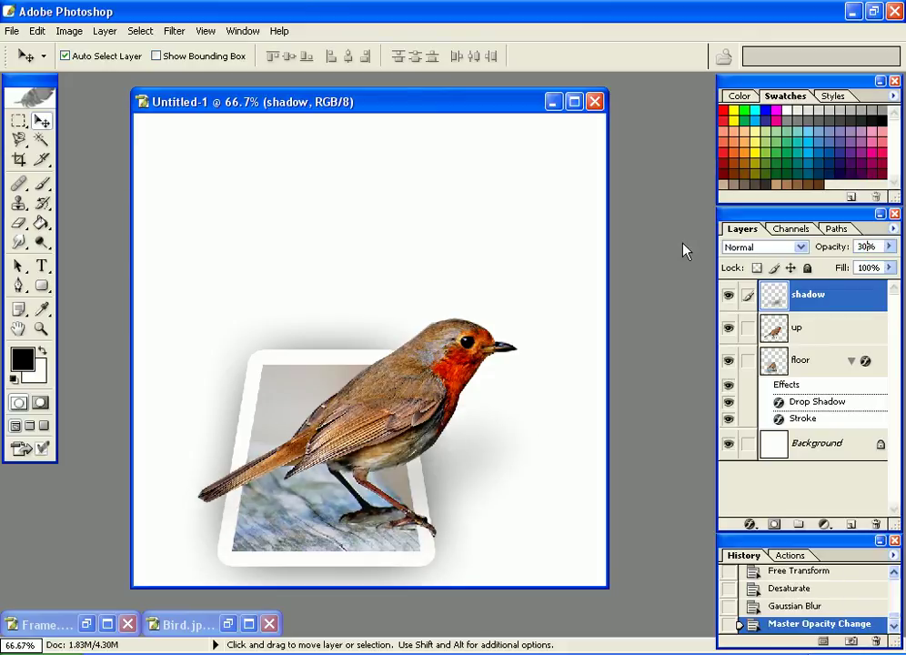